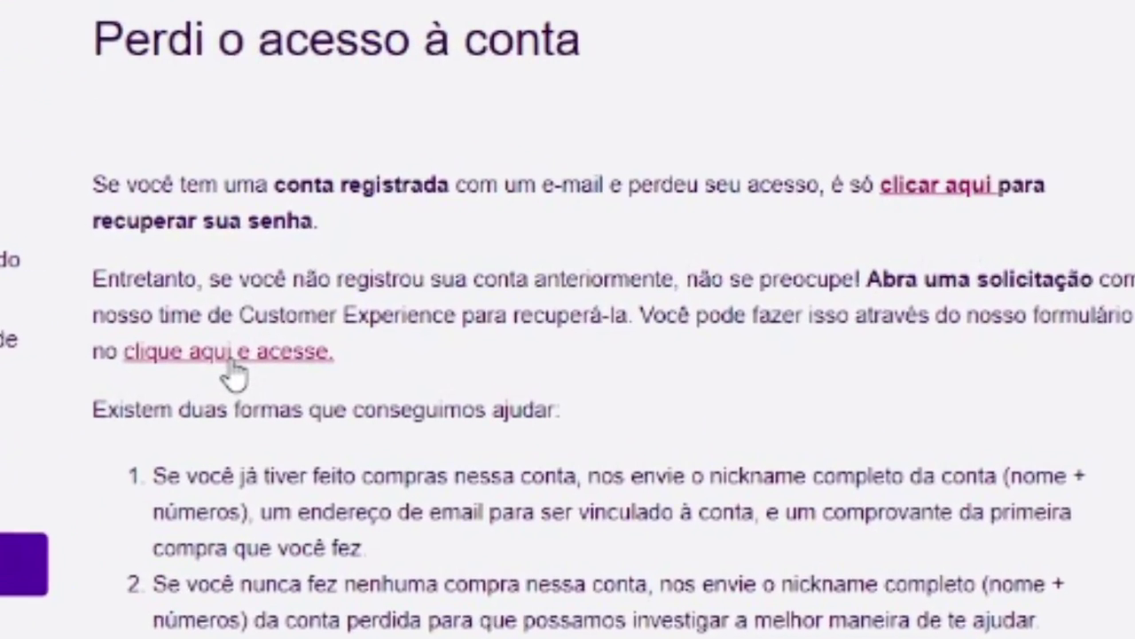
- Open the support request form from the lost-account article and set the request type to "Gerenciamento de Conta"
{"action": "left_click", "coordinate": [284, 330]}
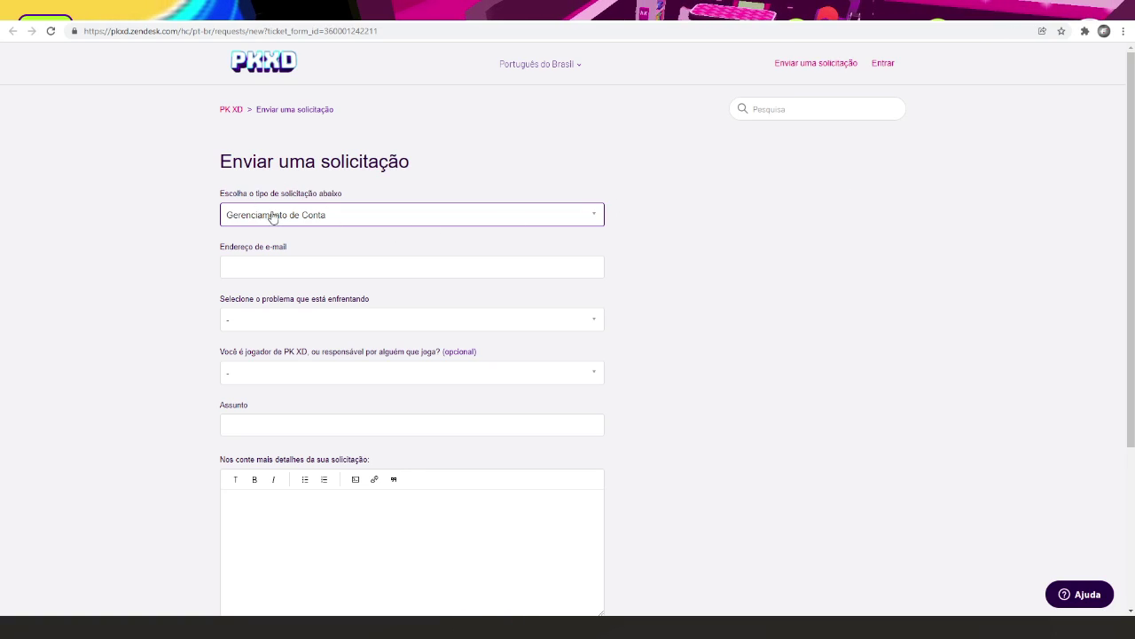
{"action": "left_click", "coordinate": [558, 221]}
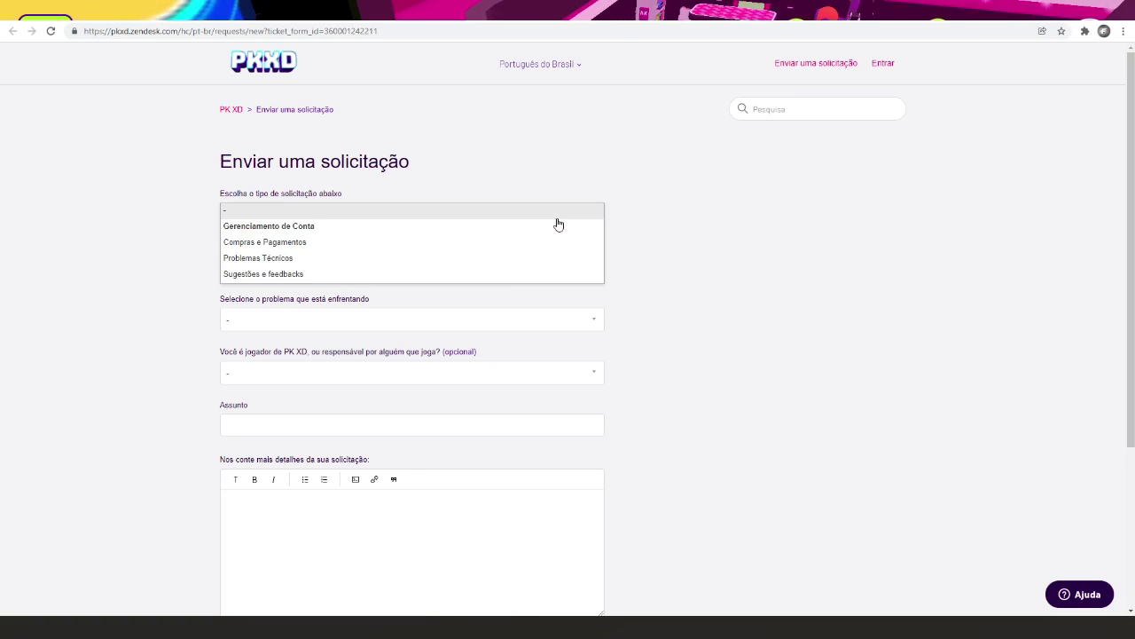
{"action": "left_click", "coordinate": [271, 233]}
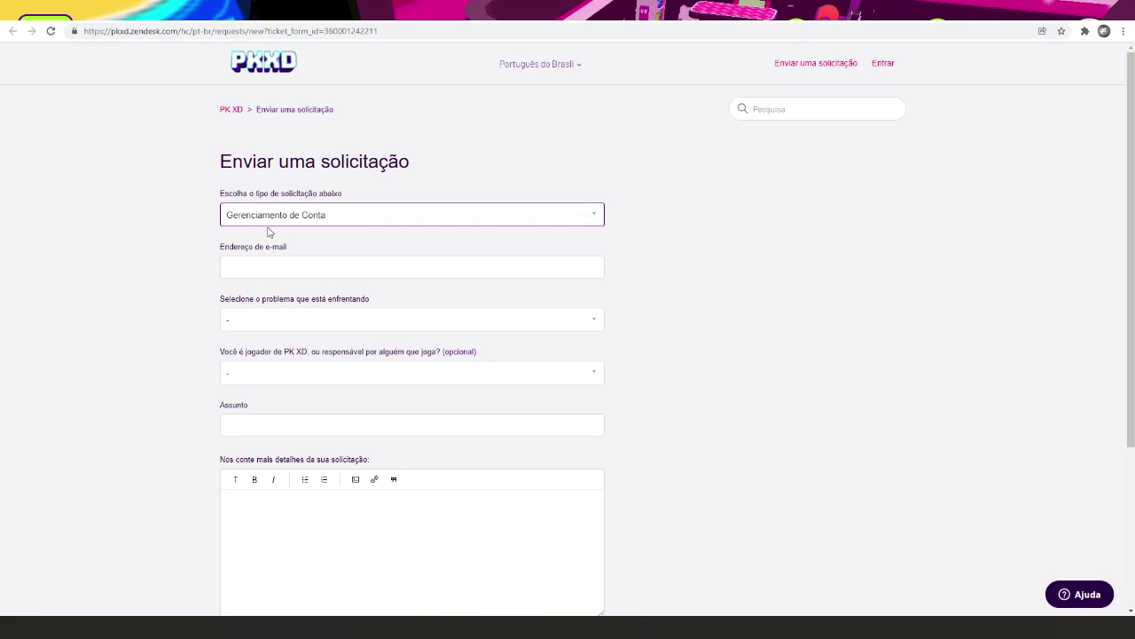
- Clear the page URL from the browser's address bar
{"action": "left_click", "coordinate": [294, 269]}
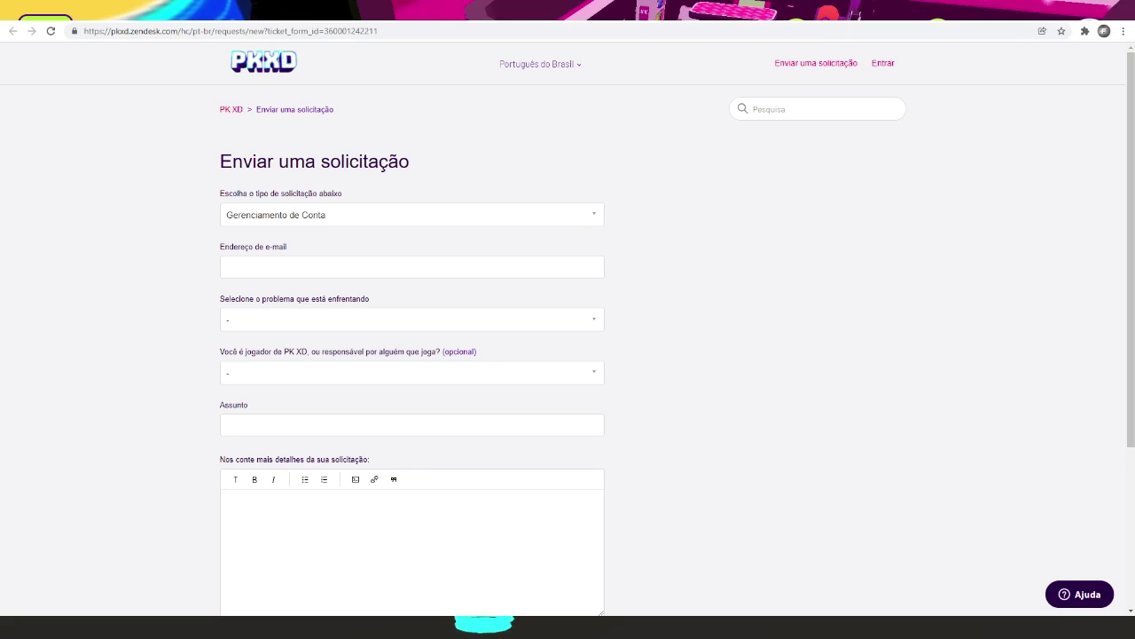
{"action": "key", "text": "ctrl+l"}
{"action": "key", "text": "BackSpace"}
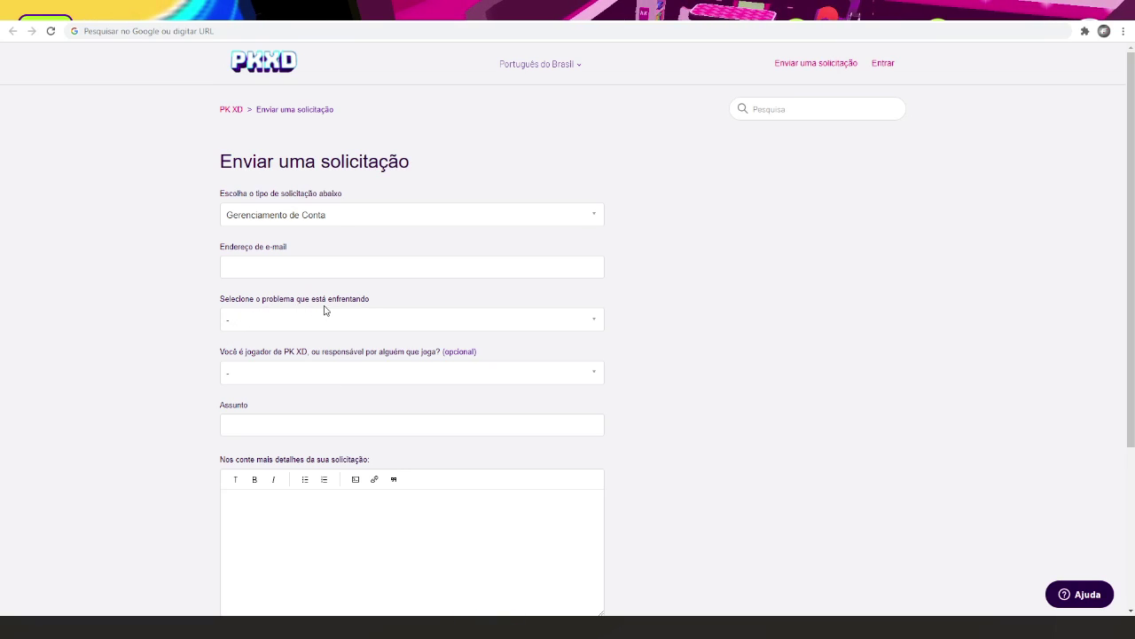
- Set the problem to "Perdi minha conta PK XD" and answer "Não" to whether the lost account has a linked e-mail
{"action": "left_click", "coordinate": [470, 328]}
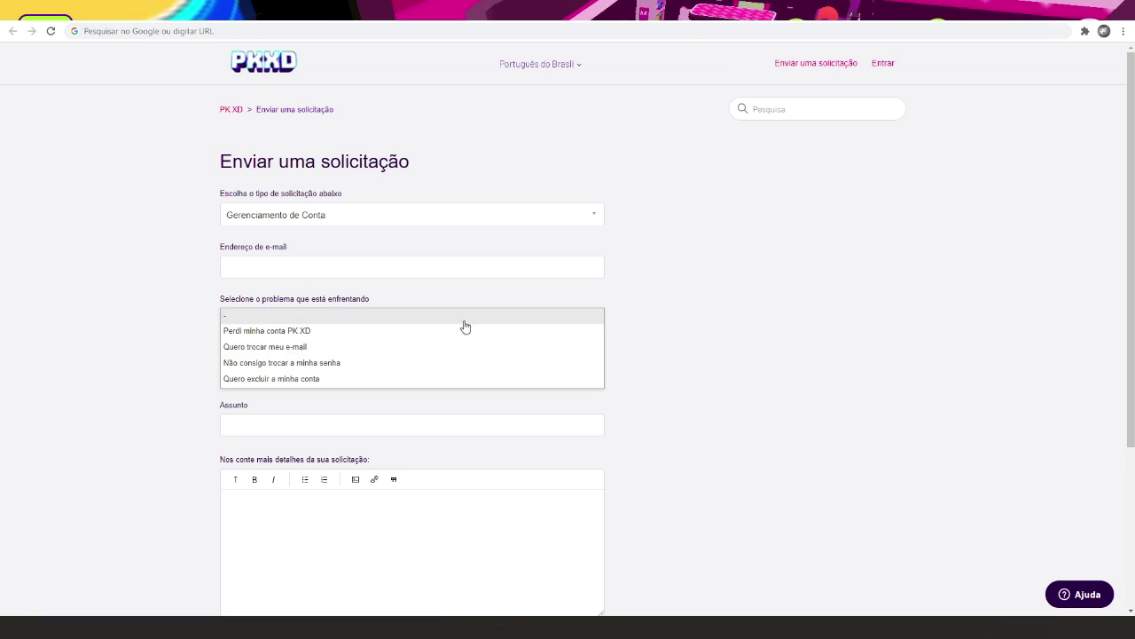
{"action": "left_click", "coordinate": [309, 331]}
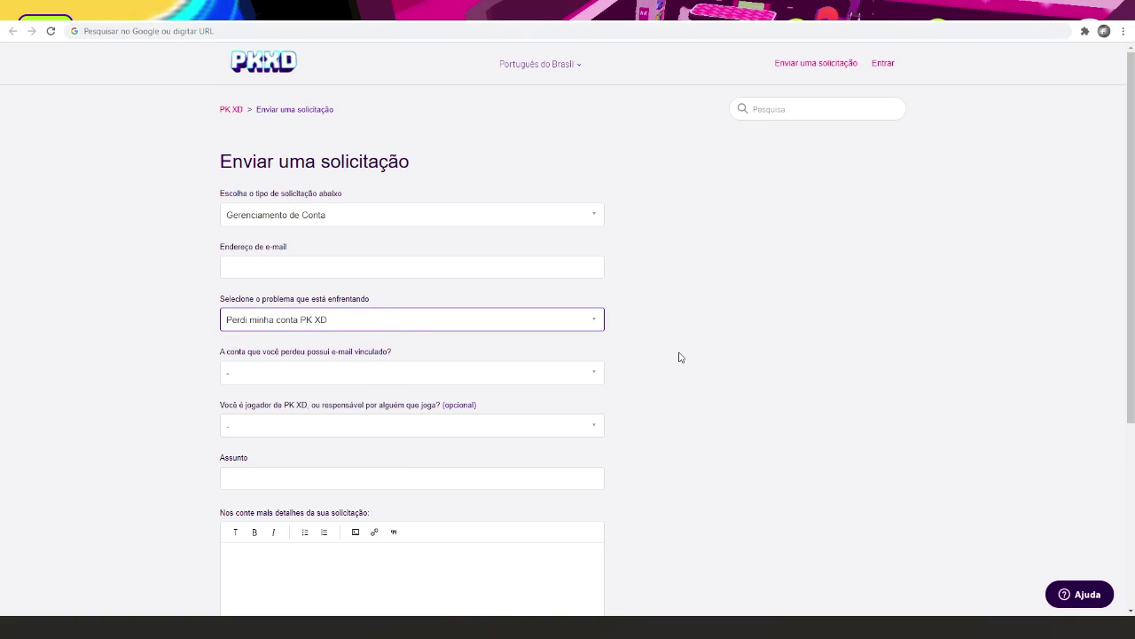
{"action": "scroll", "coordinate": [680, 357], "scroll_direction": "down", "scroll_amount": 1}
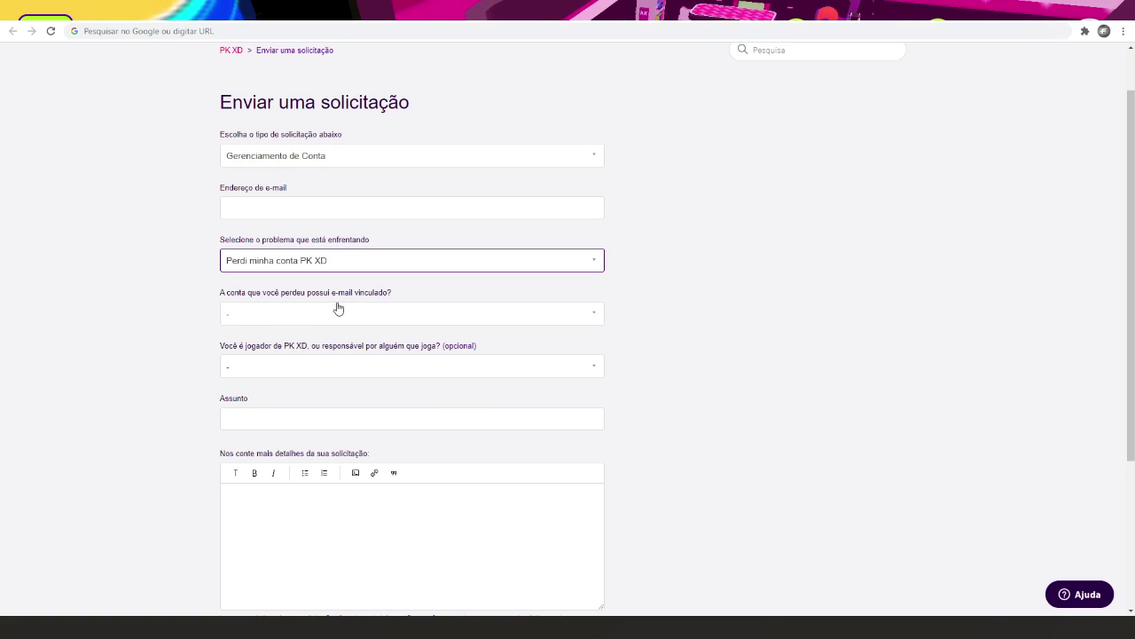
{"action": "left_click", "coordinate": [458, 317]}
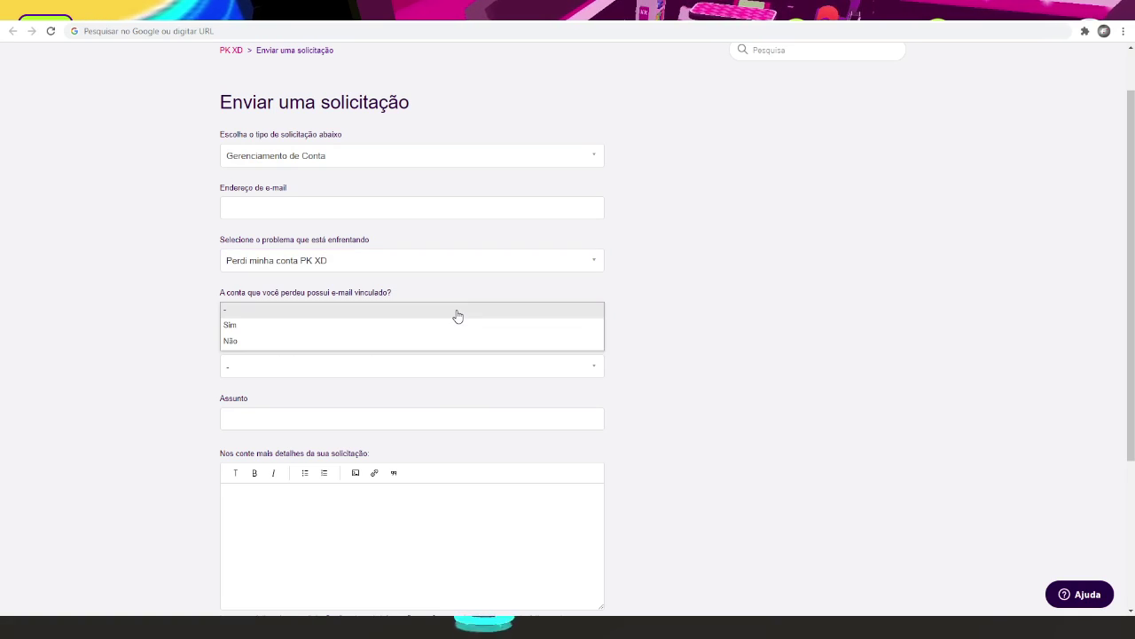
{"action": "left_click", "coordinate": [231, 342]}
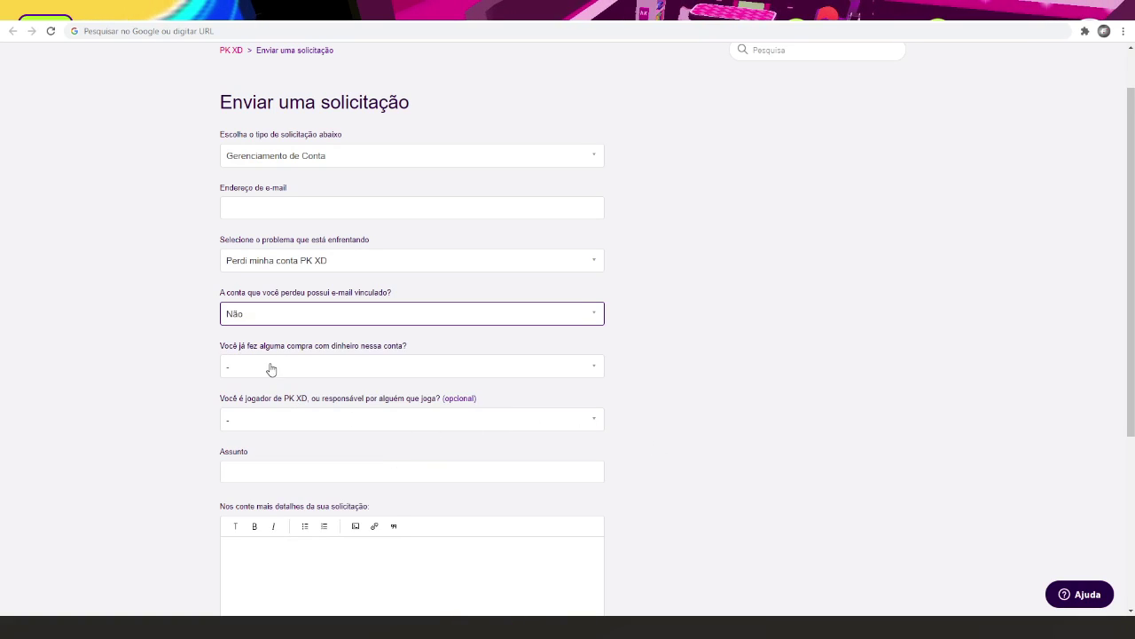
- Answer "Não" to whether any purchase with money was made on the account
{"action": "left_click", "coordinate": [383, 369]}
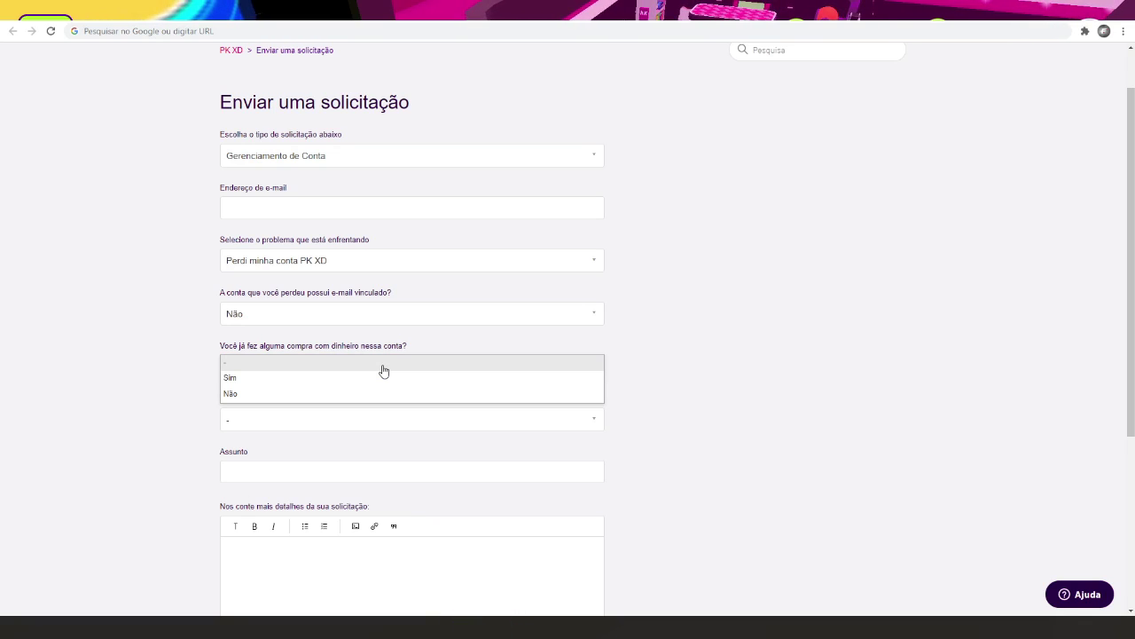
{"action": "left_click", "coordinate": [307, 378]}
{"action": "left_click", "coordinate": [390, 373]}
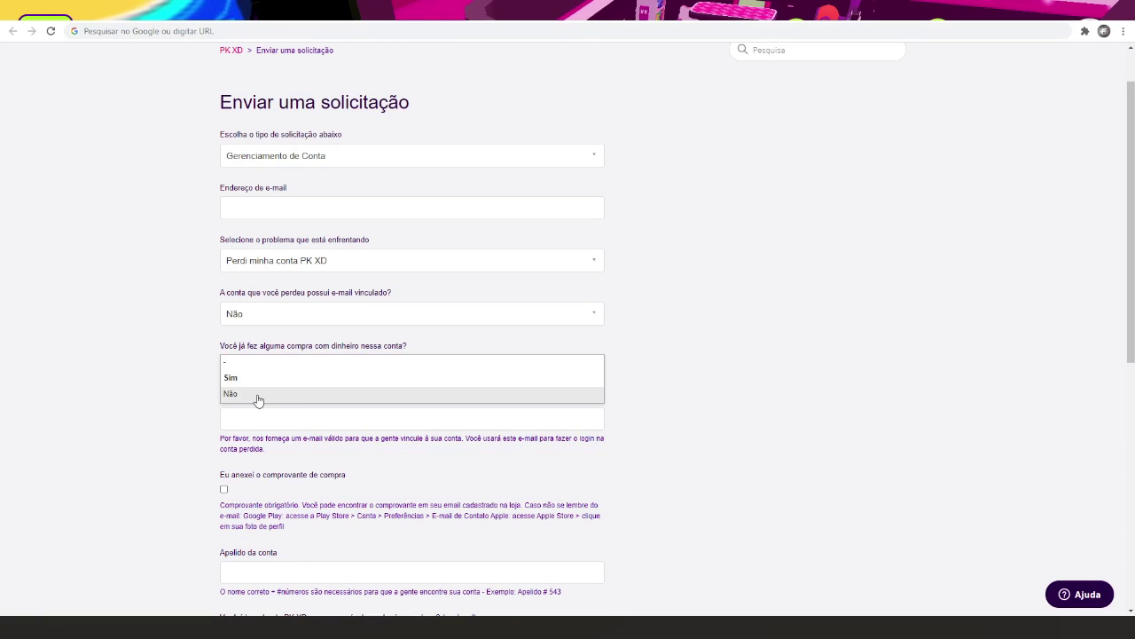
{"action": "left_click", "coordinate": [257, 394]}
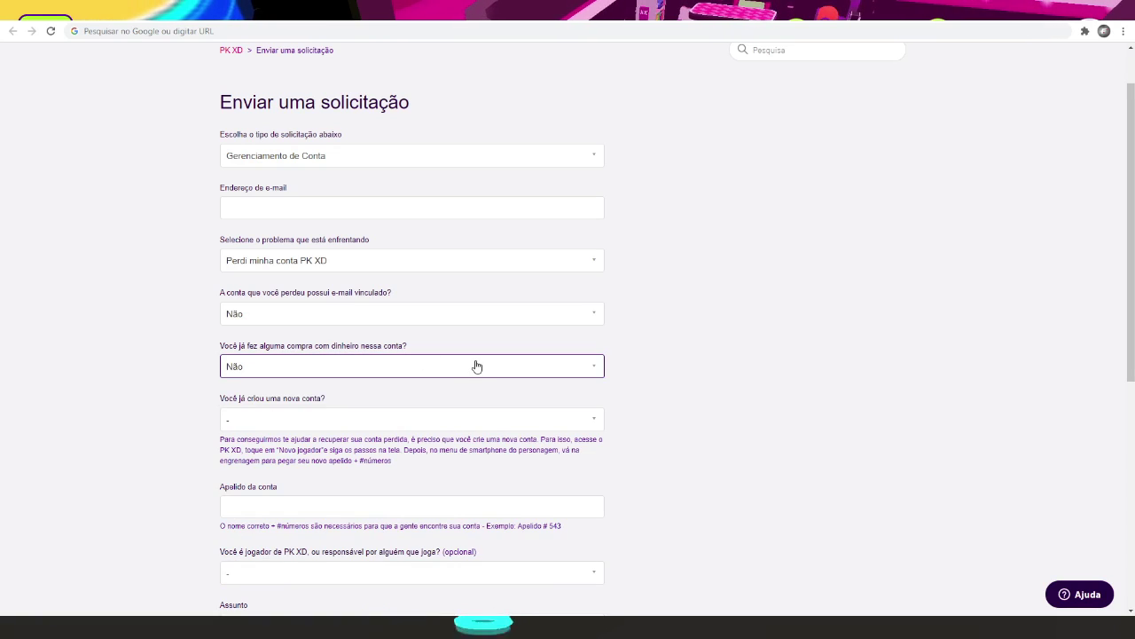
- Answer "Sim" to whether a new account was created and highlight the instructions below that answer
{"action": "left_click", "coordinate": [284, 419]}
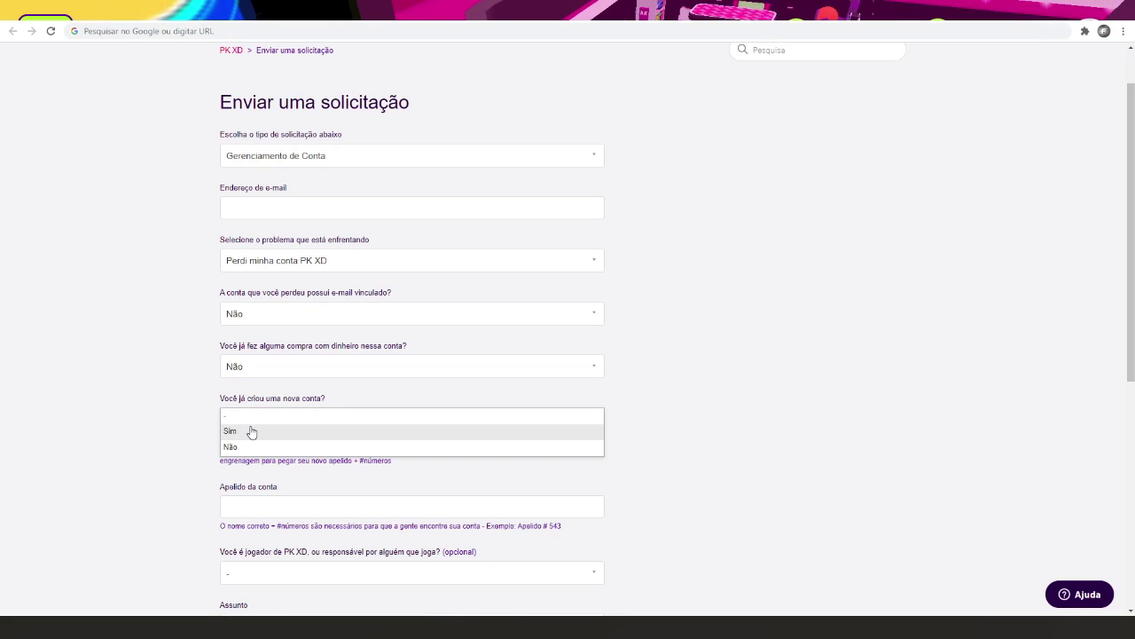
{"action": "left_click", "coordinate": [232, 432]}
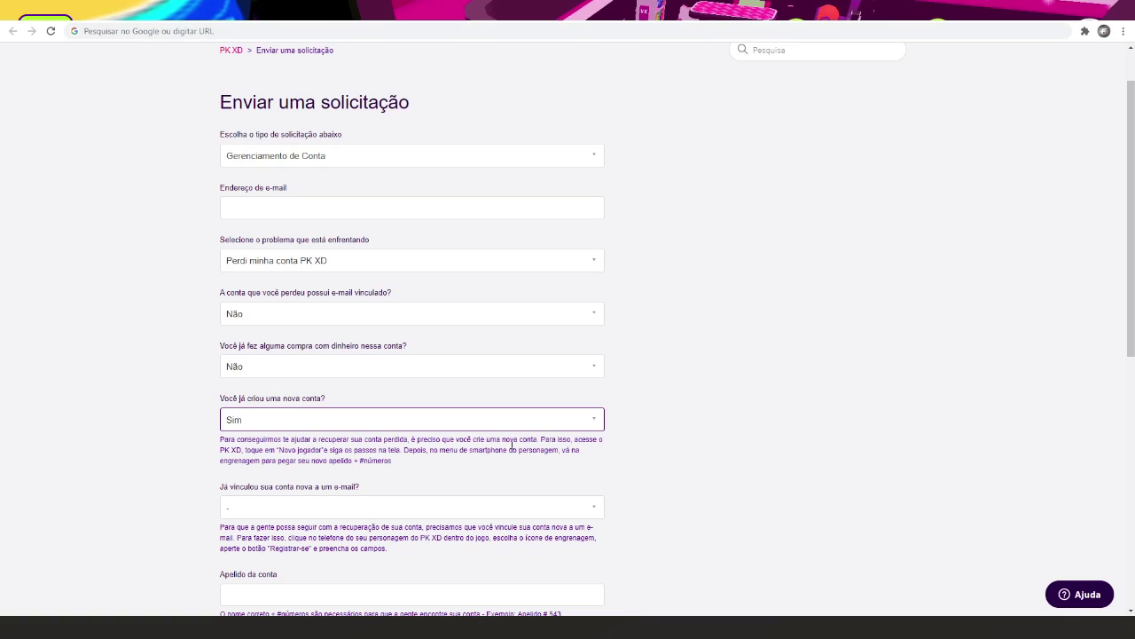
{"action": "left_click", "coordinate": [229, 423]}
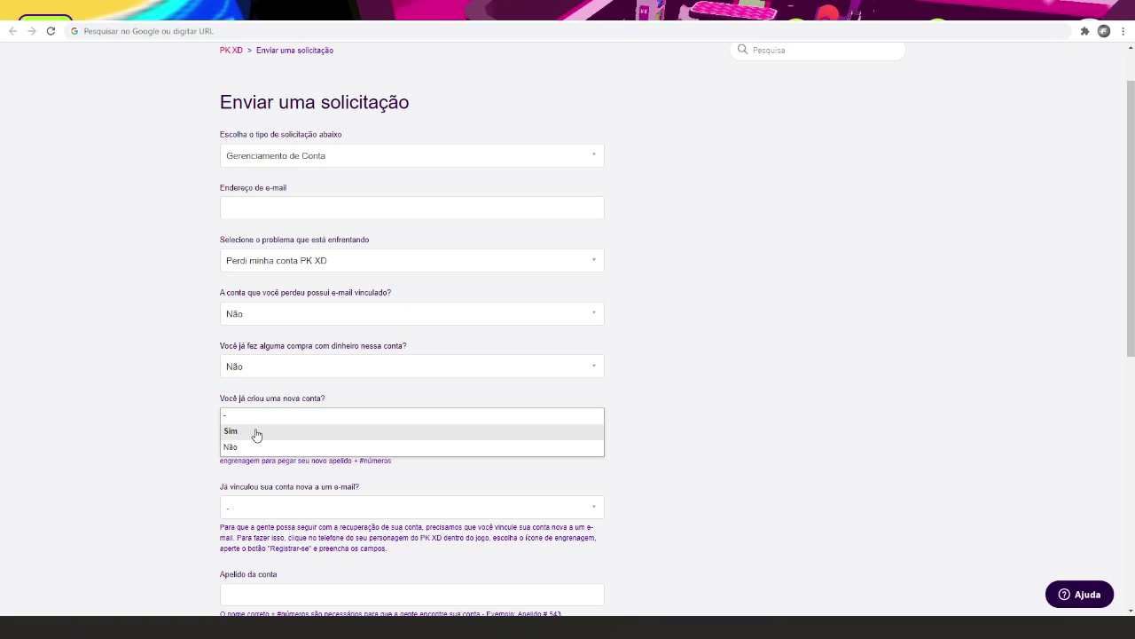
{"action": "left_click", "coordinate": [256, 434]}
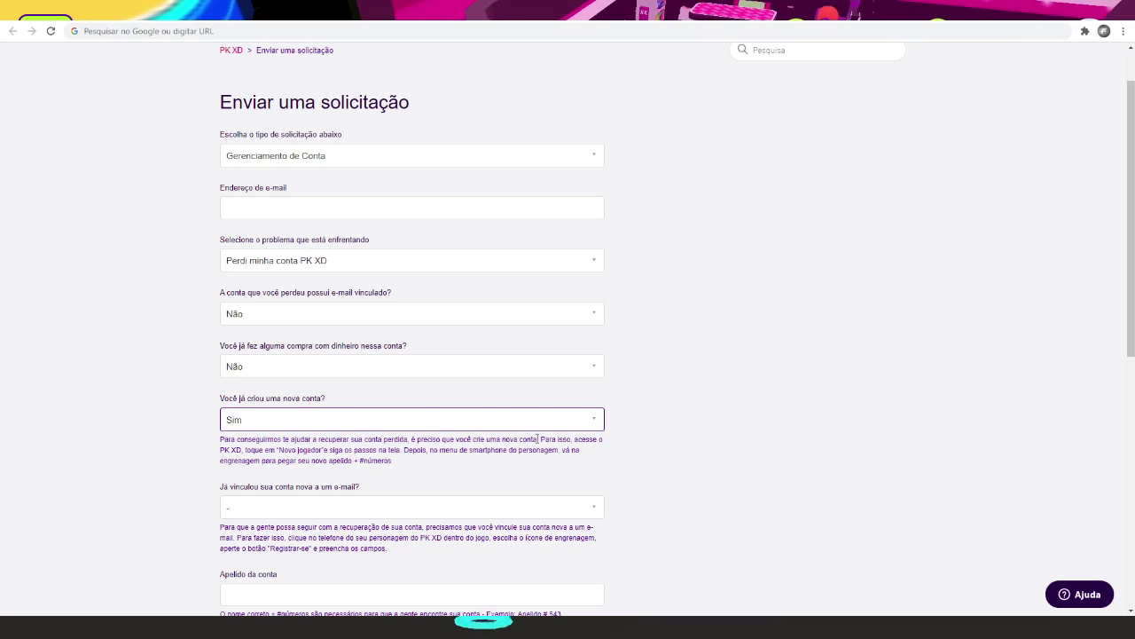
{"action": "left_click_drag", "start_coordinate": [539, 438], "coordinate": [207, 438]}
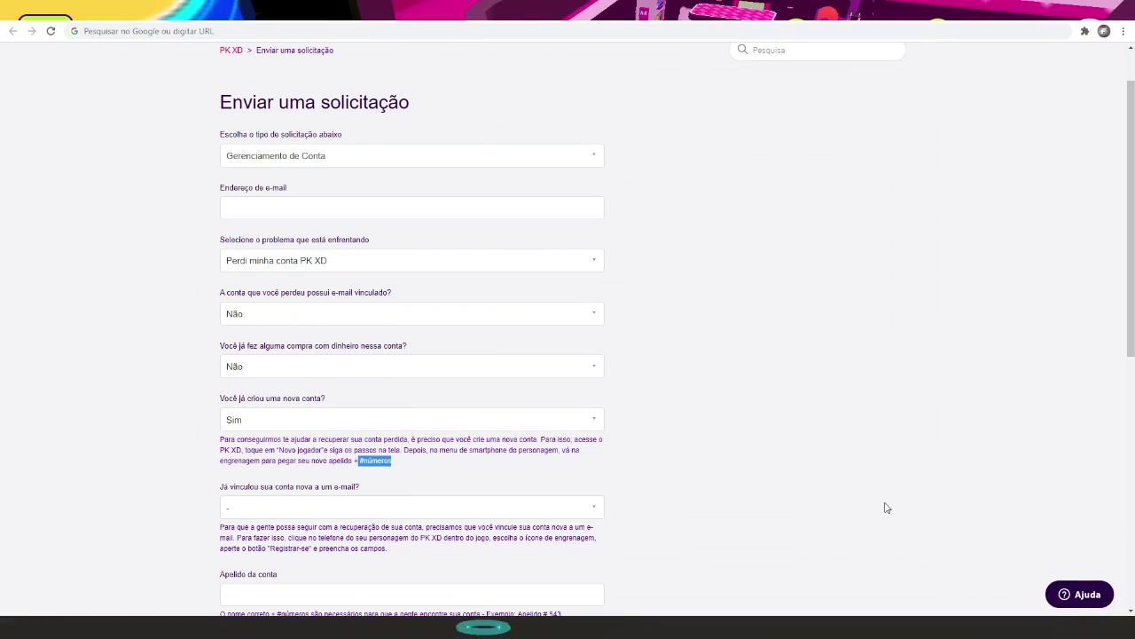
- Switch to the PK XD game and look through the settings in the character's phone
{"action": "scroll", "coordinate": [488, 500], "scroll_direction": "down", "scroll_amount": 1}
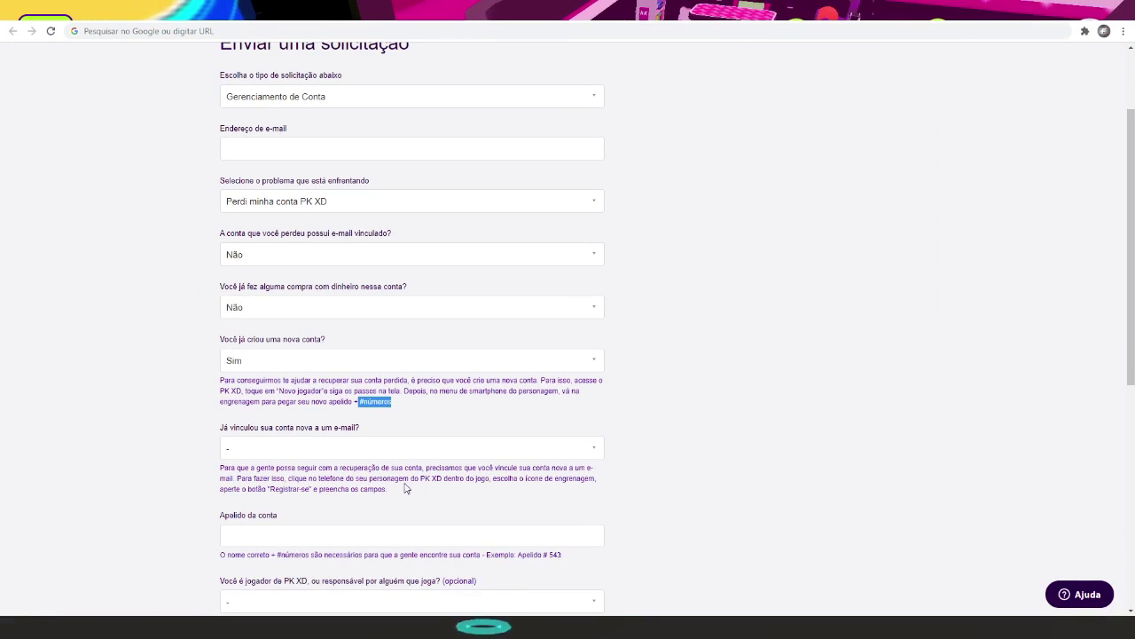
{"action": "left_click", "coordinate": [326, 449]}
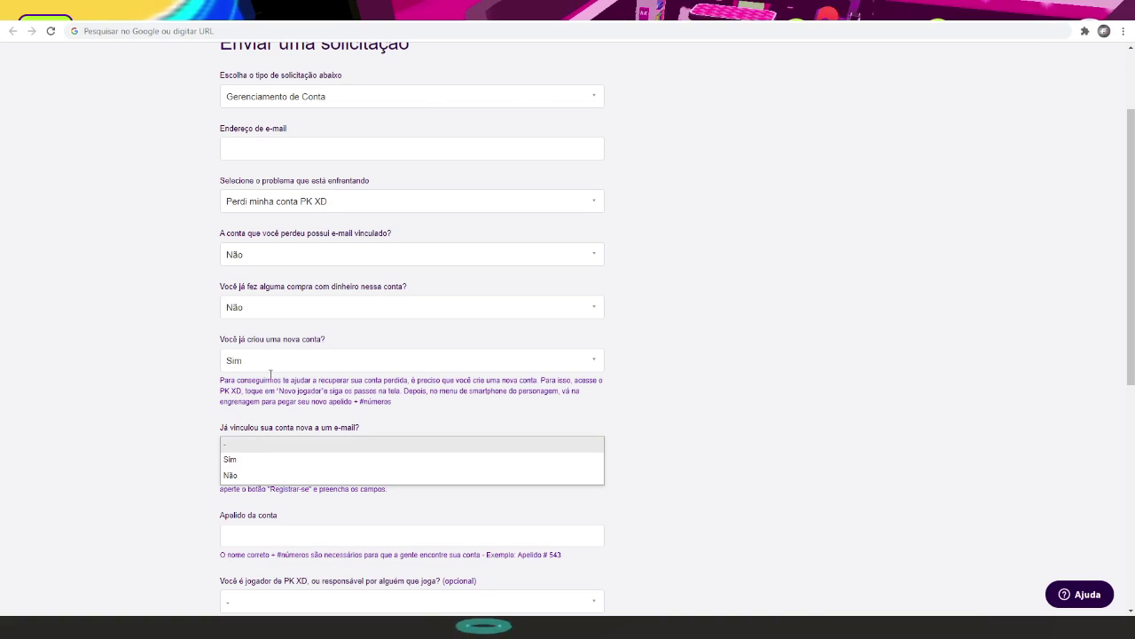
{"action": "left_click", "coordinate": [807, 613]}
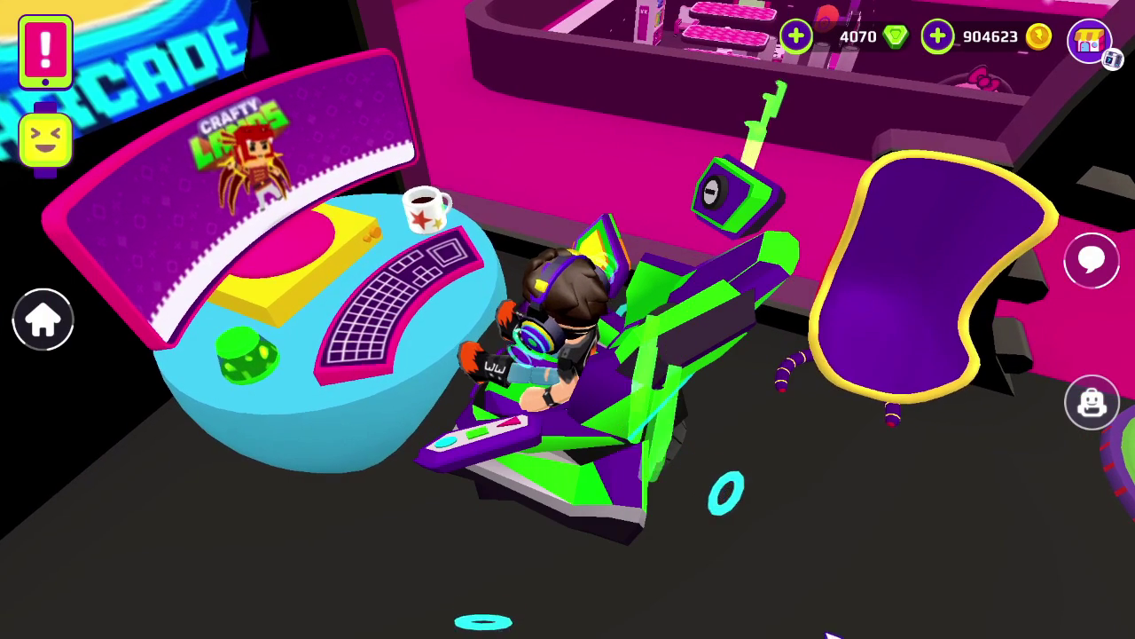
{"action": "left_click", "coordinate": [49, 53]}
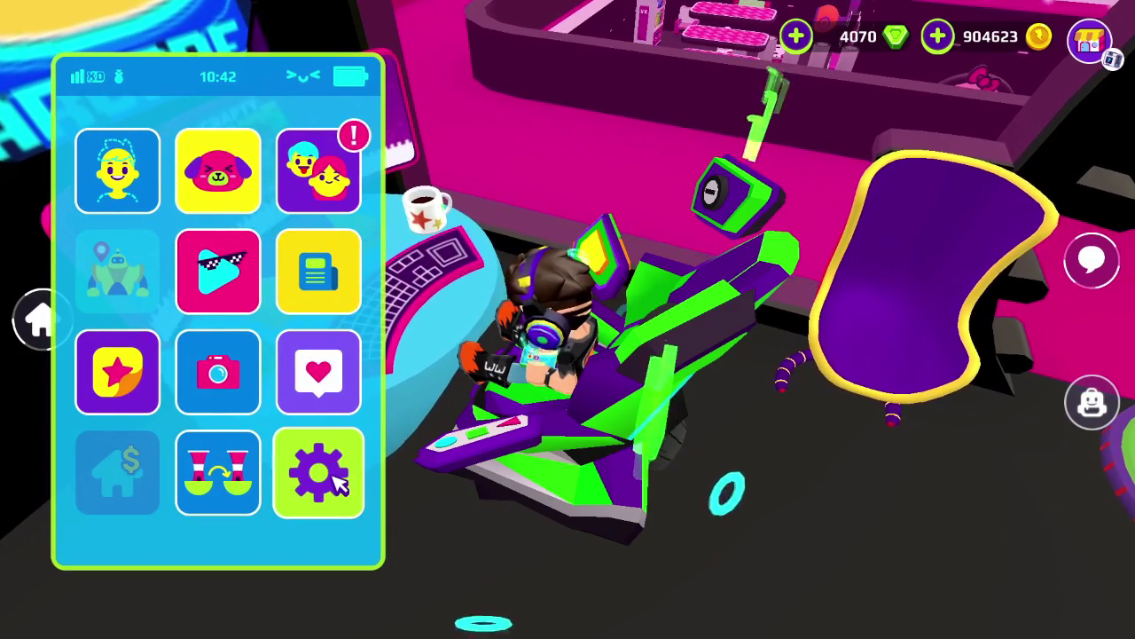
{"action": "left_click", "coordinate": [320, 472]}
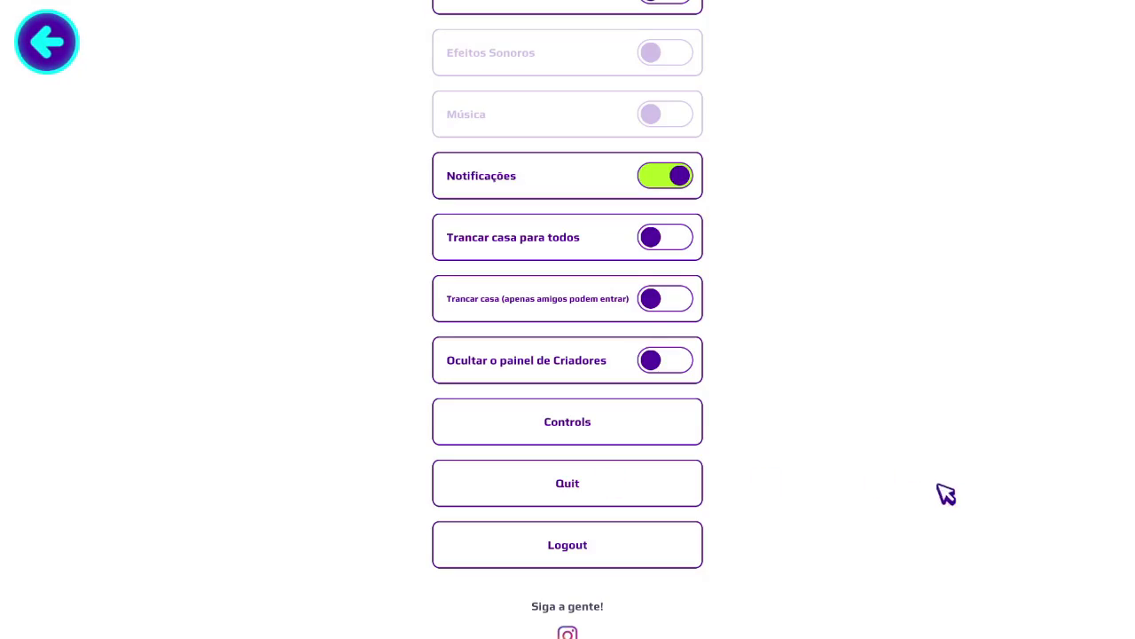
{"action": "scroll", "coordinate": [893, 533], "scroll_direction": "up", "scroll_amount": 3}
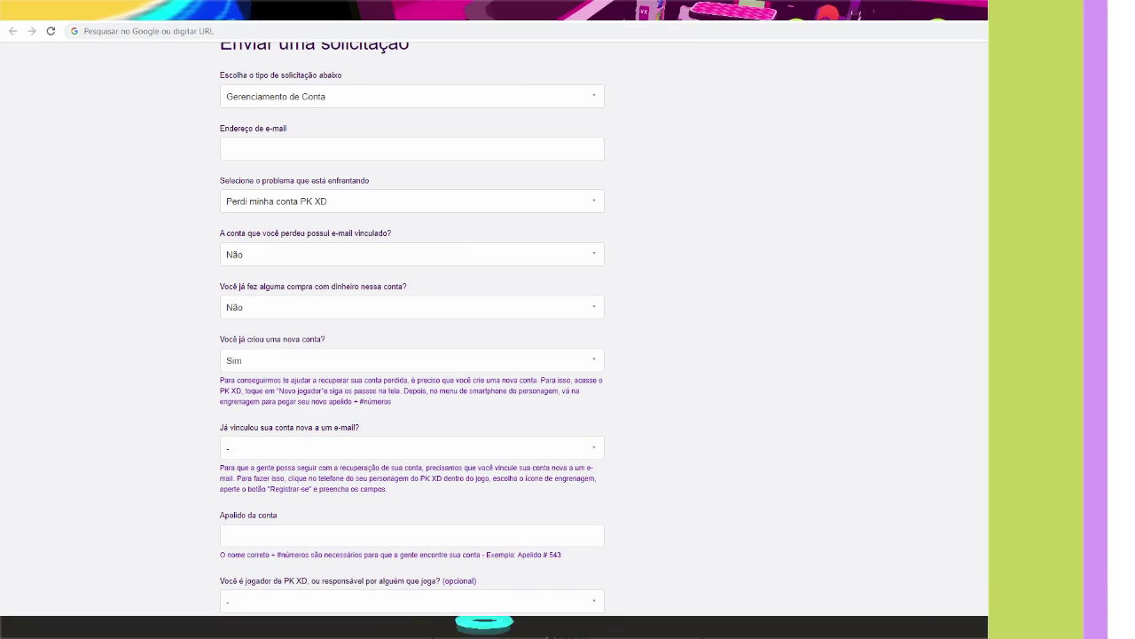
- Back in the request form, answer "Sim" to whether the new account is already linked to an e-mail
{"action": "left_click", "coordinate": [257, 448]}
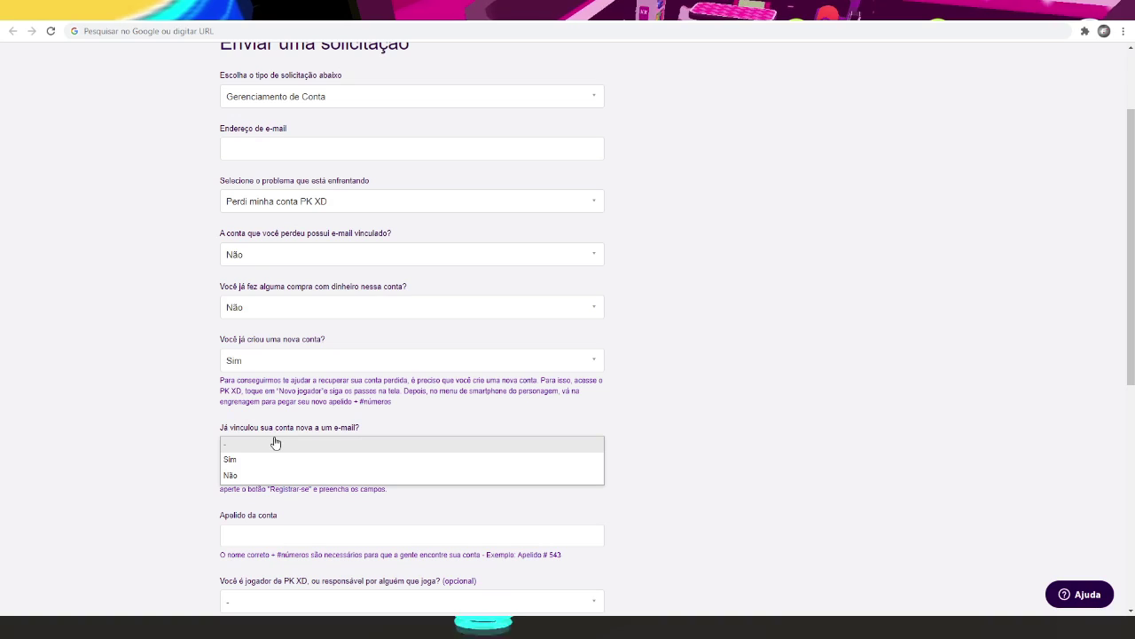
{"action": "left_click", "coordinate": [244, 462]}
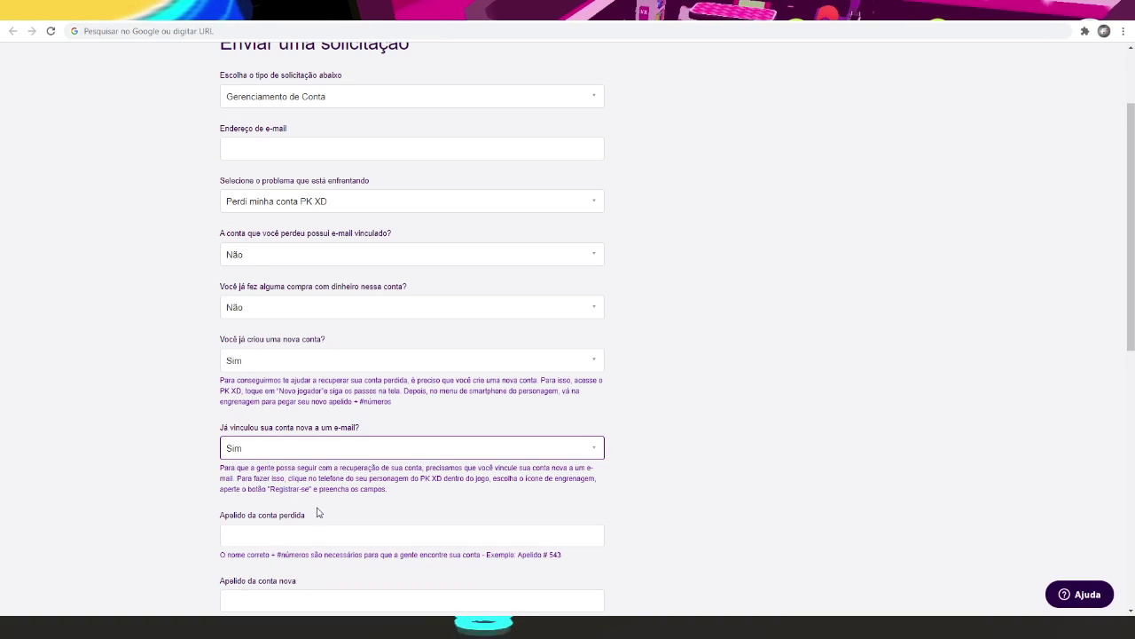
{"action": "scroll", "coordinate": [591, 439], "scroll_direction": "up", "scroll_amount": 1}
{"action": "scroll", "coordinate": [592, 439], "scroll_direction": "up", "scroll_amount": 2}
{"action": "scroll", "coordinate": [592, 438], "scroll_direction": "down", "scroll_amount": 4}
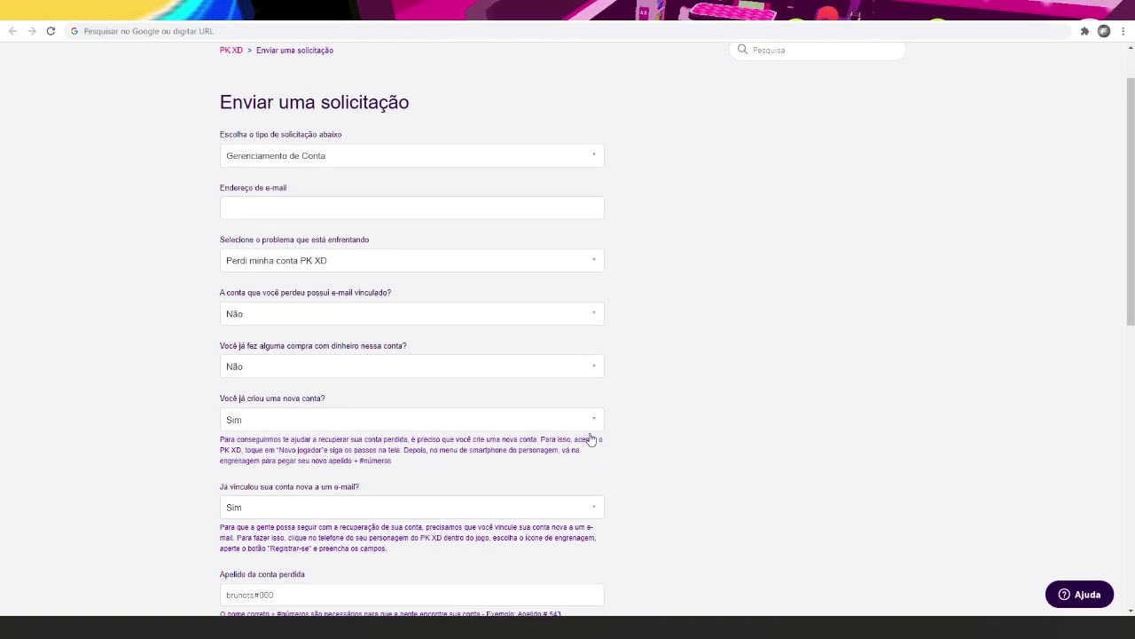
{"action": "scroll", "coordinate": [300, 468], "scroll_direction": "up", "scroll_amount": 3}
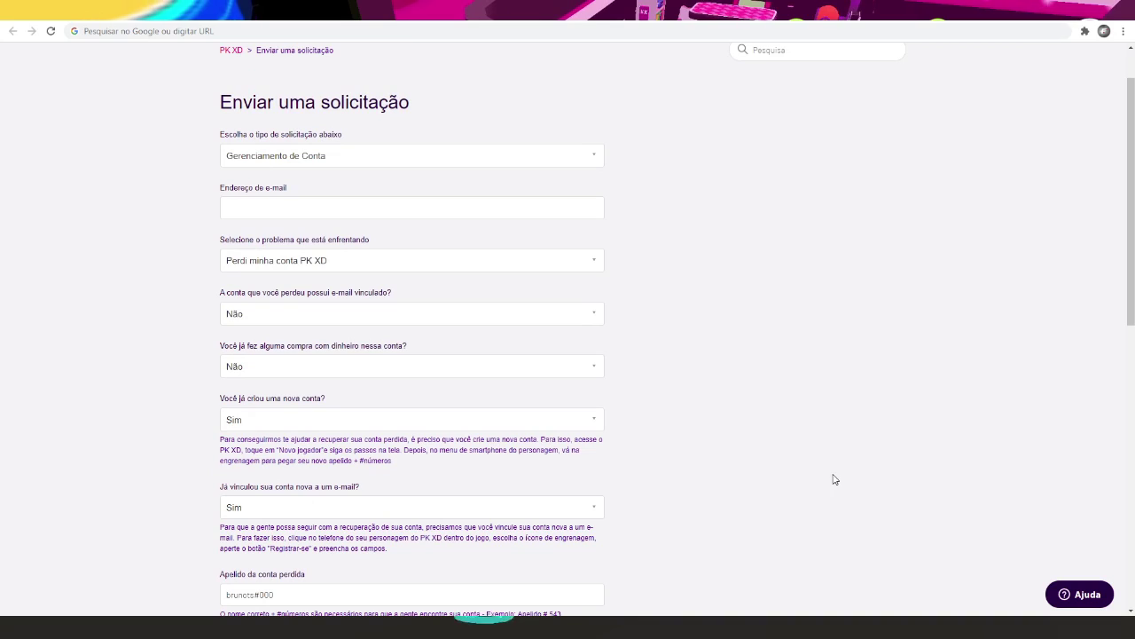
- Review the entries in the lost account, new account and account nickname fields, highlighting the last two
{"action": "left_click", "coordinate": [298, 589]}
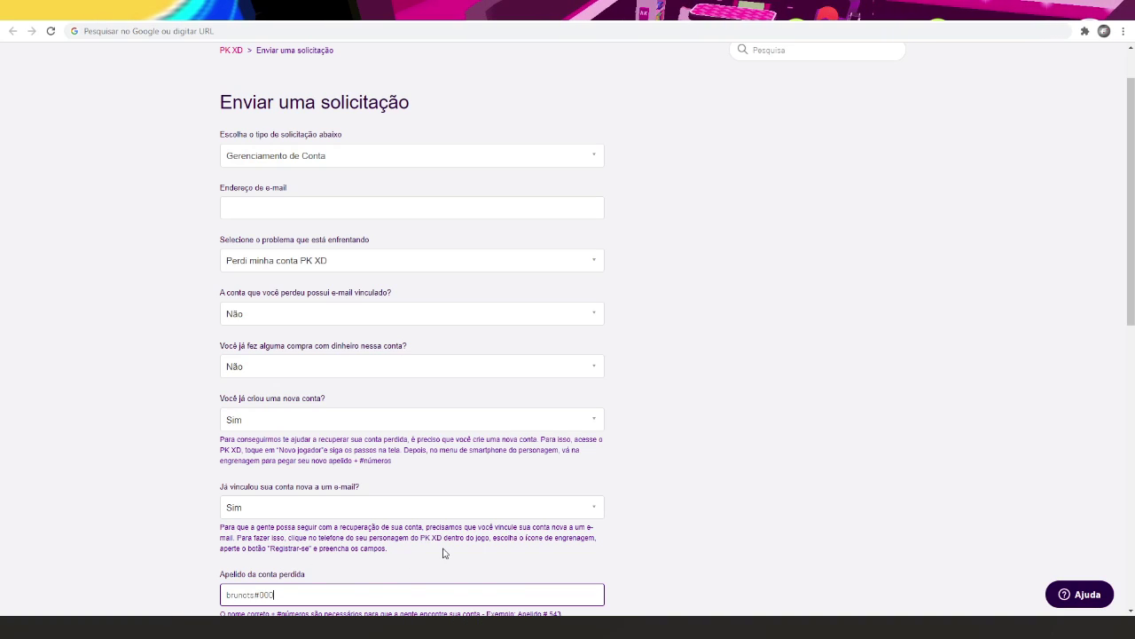
{"action": "scroll", "coordinate": [445, 552], "scroll_direction": "down", "scroll_amount": 1}
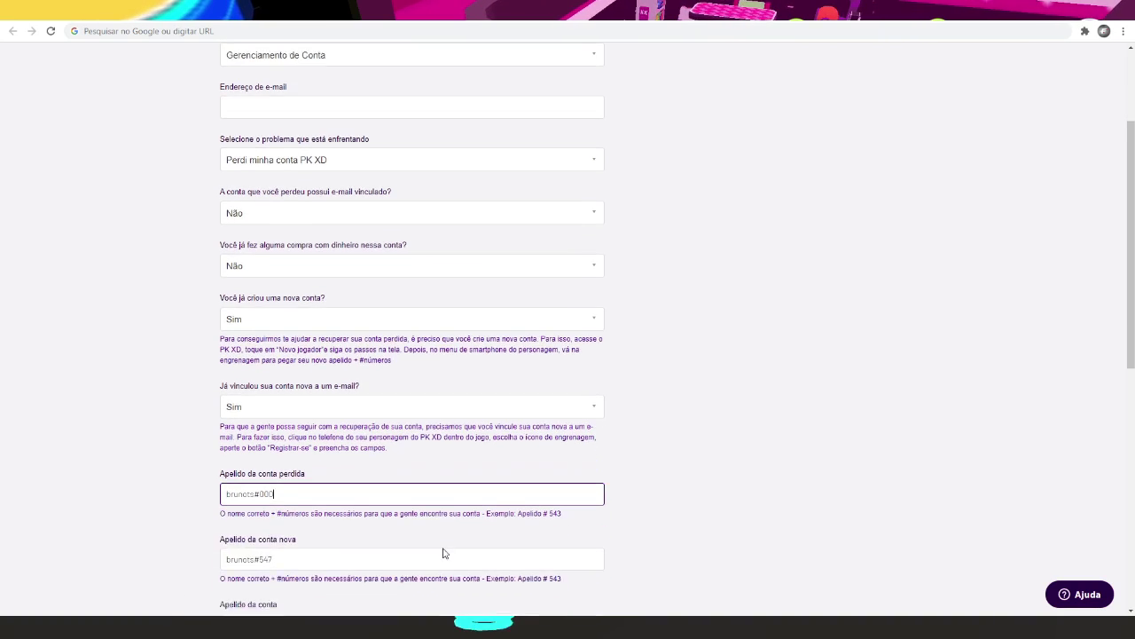
{"action": "scroll", "coordinate": [444, 548], "scroll_direction": "up", "scroll_amount": 1}
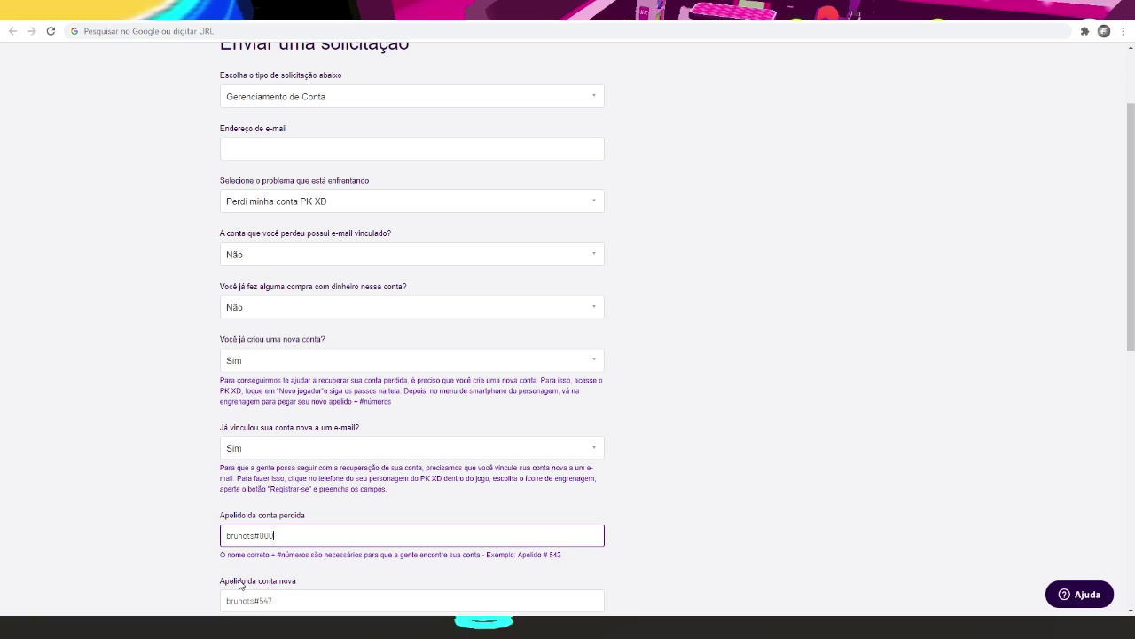
{"action": "left_click", "coordinate": [343, 602]}
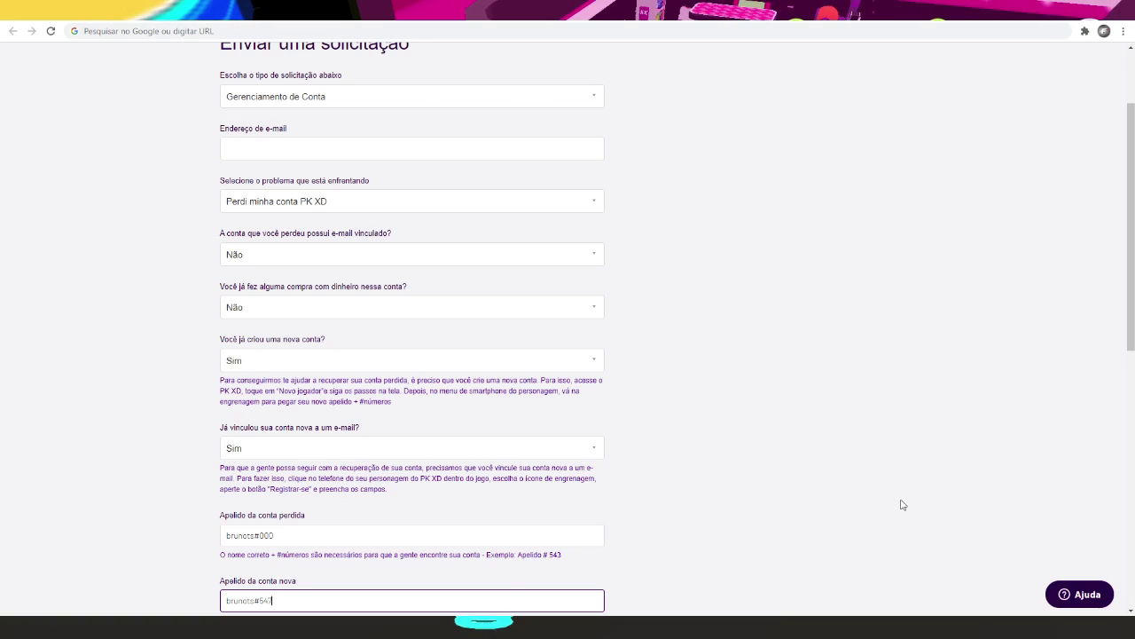
{"action": "left_click_drag", "start_coordinate": [292, 603], "coordinate": [217, 613]}
{"action": "scroll", "coordinate": [338, 479], "scroll_direction": "up", "scroll_amount": 1}
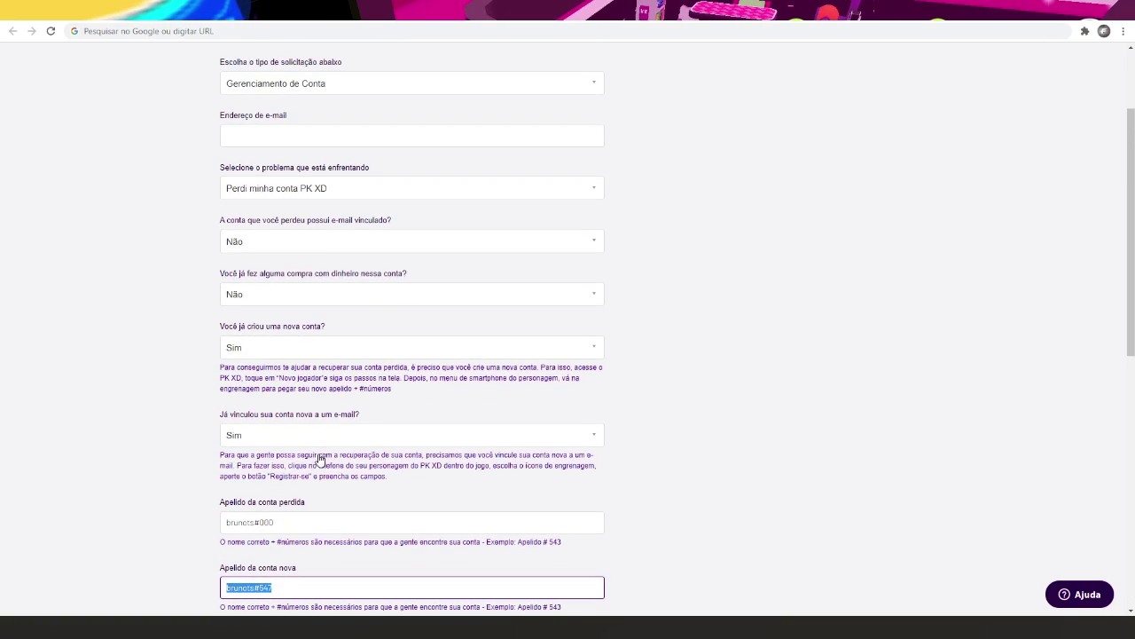
{"action": "scroll", "coordinate": [338, 479], "scroll_direction": "down", "scroll_amount": 2}
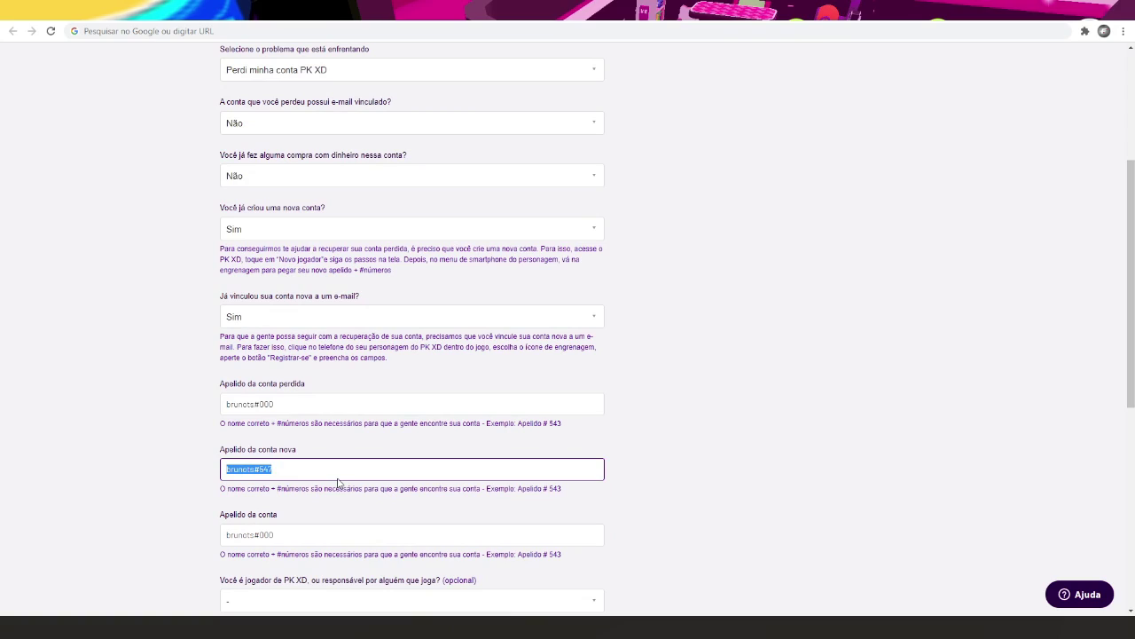
{"action": "left_click_drag", "start_coordinate": [222, 518], "coordinate": [306, 523]}
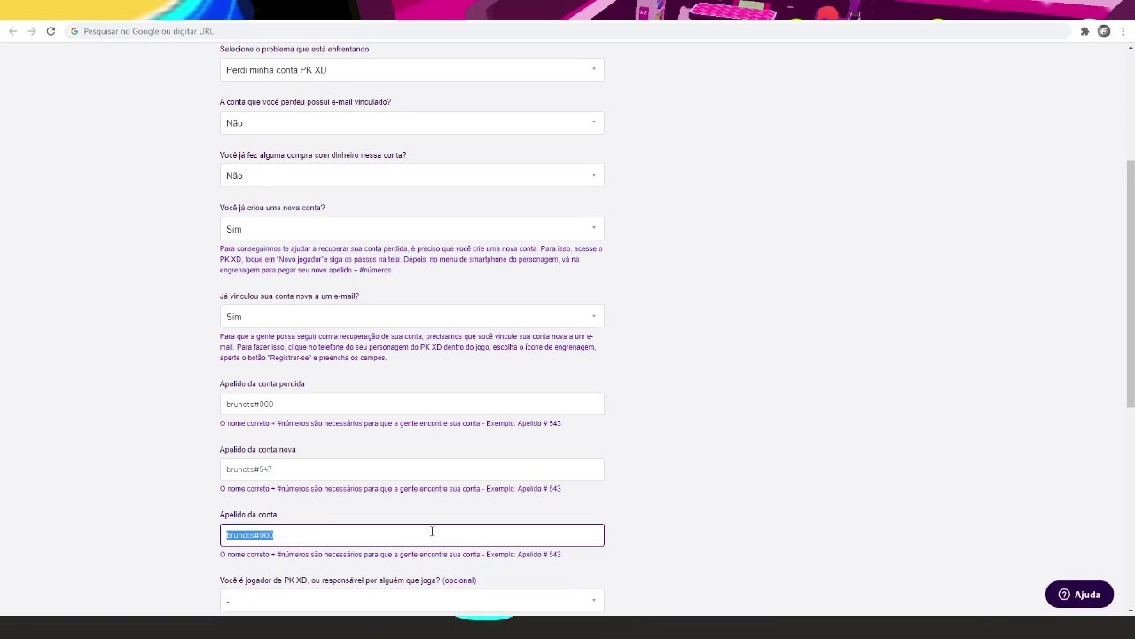
- Answer "Responsável" to whether the requester is a PK XD player or responsible for someone who plays
{"action": "scroll", "coordinate": [432, 531], "scroll_direction": "down", "scroll_amount": 2}
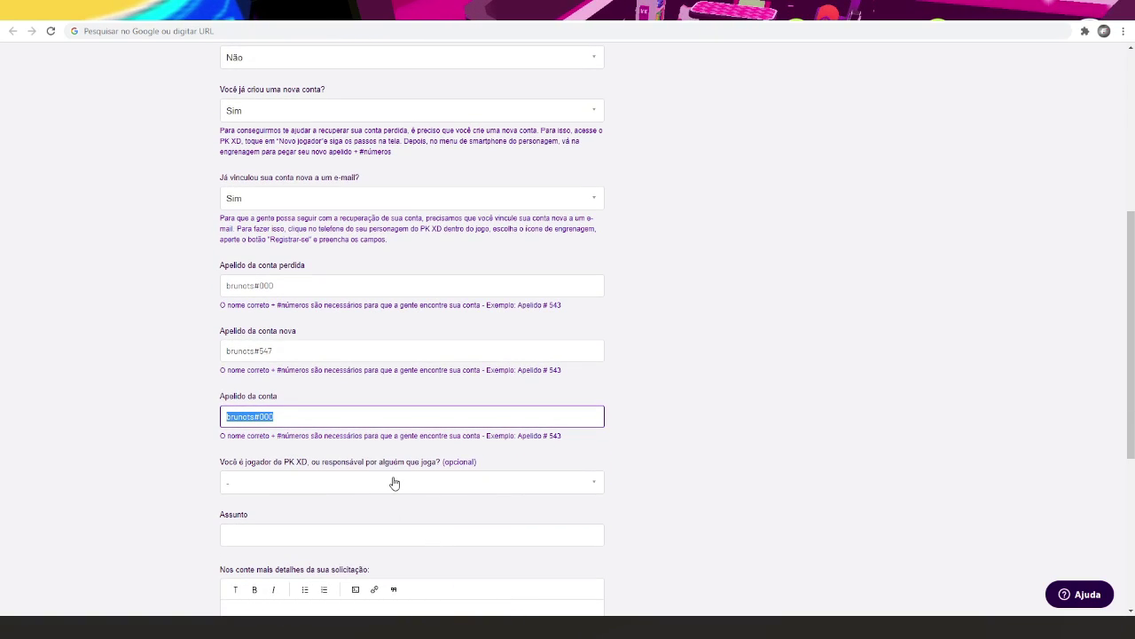
{"action": "left_click", "coordinate": [583, 481]}
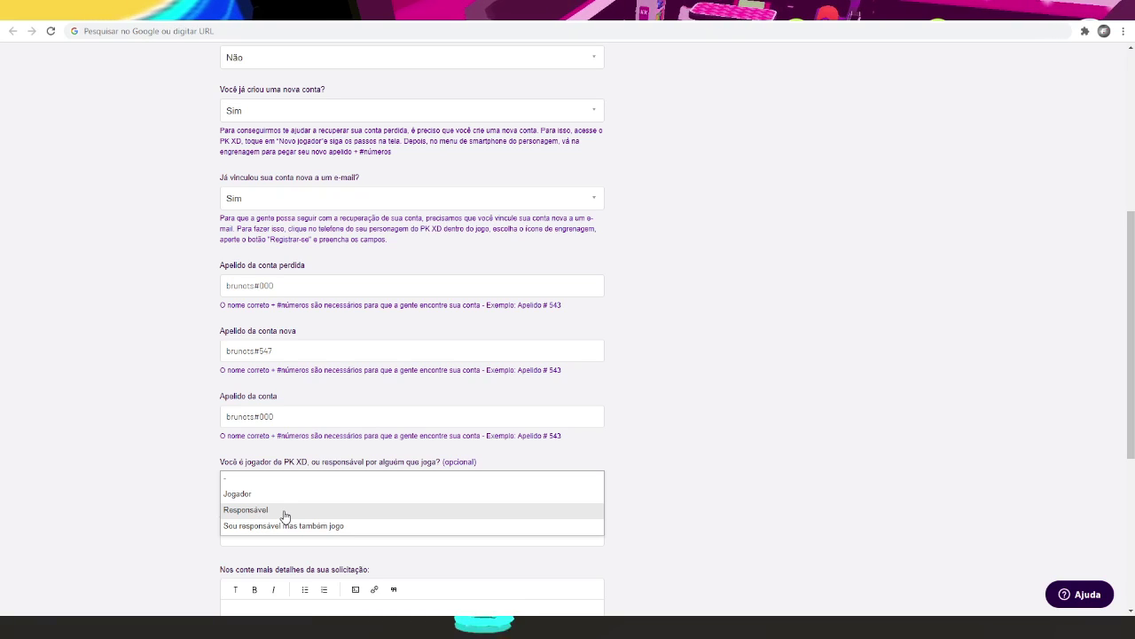
{"action": "left_click", "coordinate": [904, 465]}
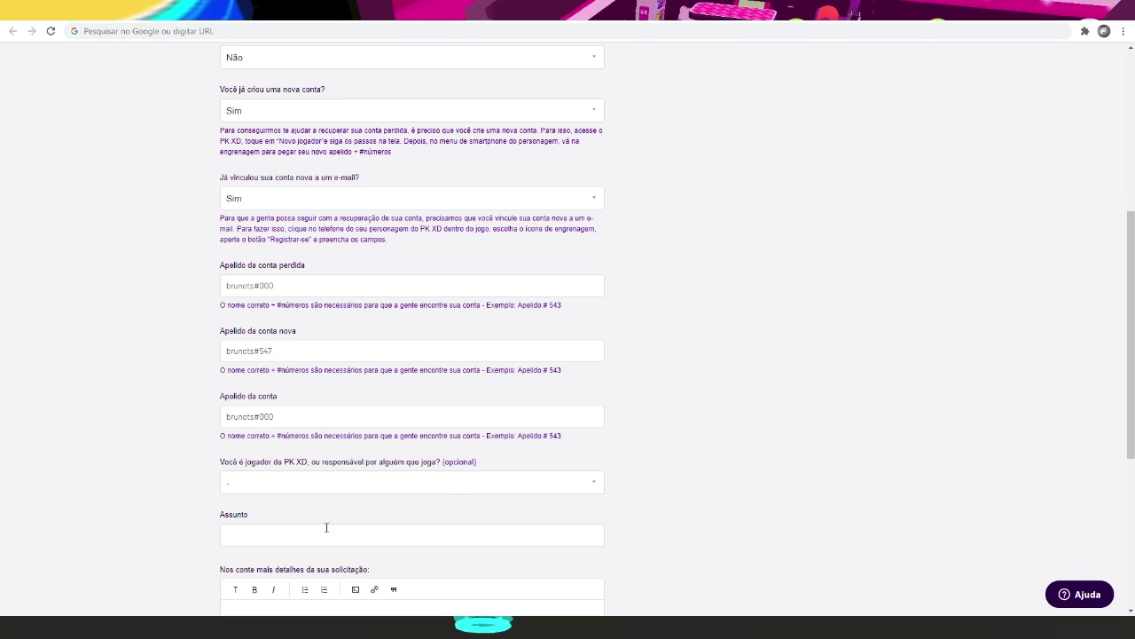
{"action": "left_click", "coordinate": [342, 482]}
{"action": "left_click", "coordinate": [243, 506]}
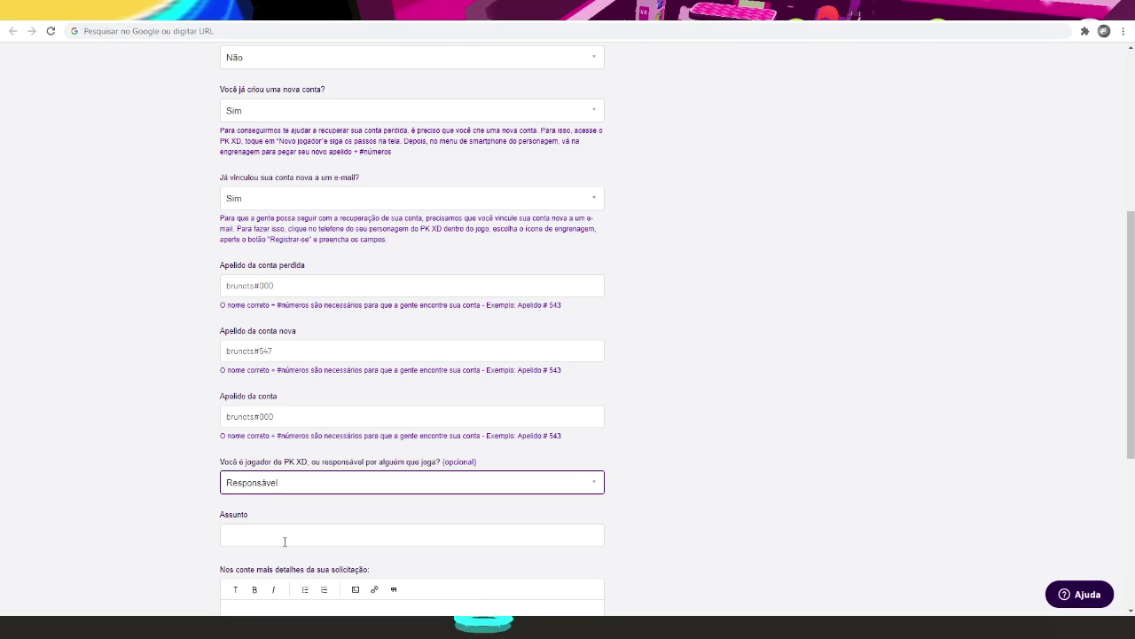
- Fill in the request's subject as "Não consigo acessar a conta do meu filho"
{"action": "left_click", "coordinate": [284, 542]}
{"action": "scroll", "coordinate": [798, 439], "scroll_direction": "down", "scroll_amount": 2}
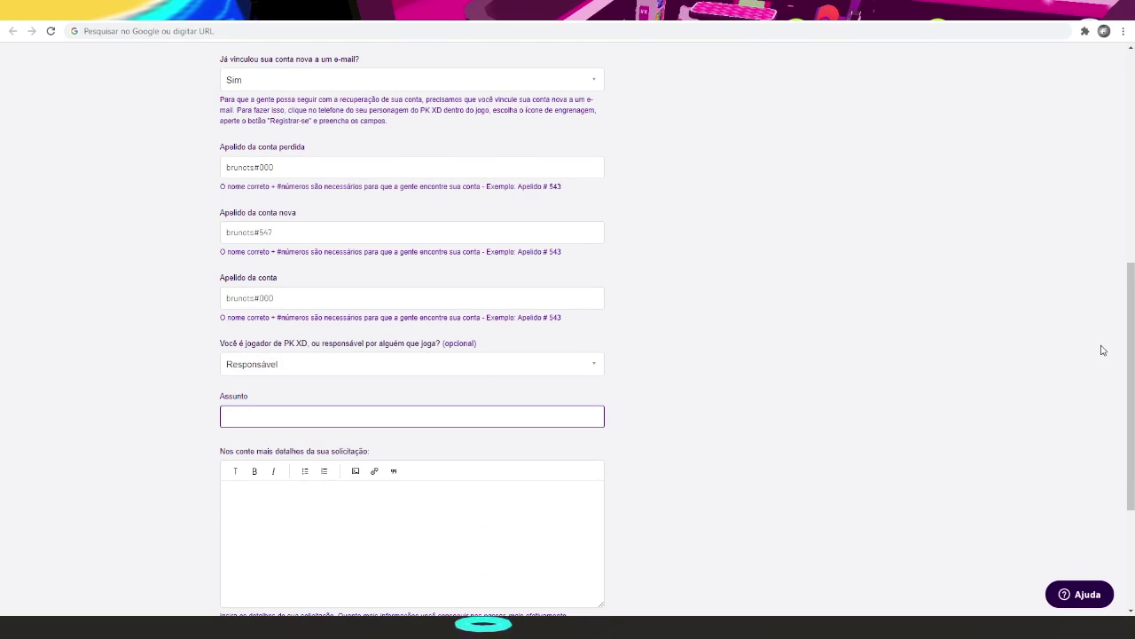
{"action": "type", "text": "Meu fillho pe"}
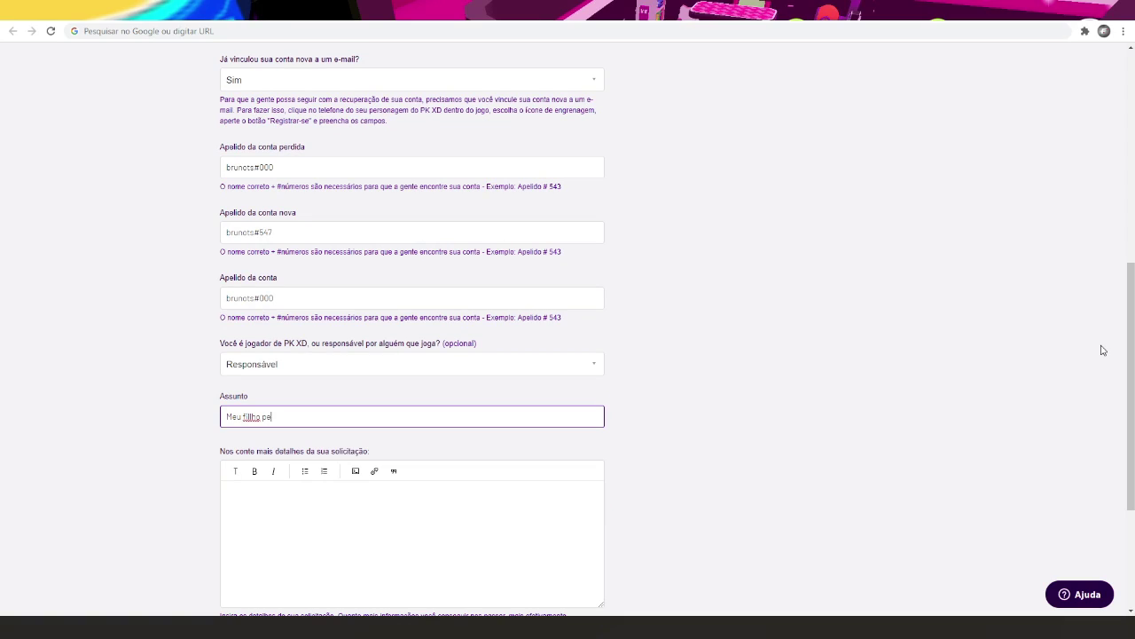
{"action": "type", "text": "rdeu a conta"}
{"action": "key", "text": "ctrl+a"}
{"action": "type", "text": "Não"}
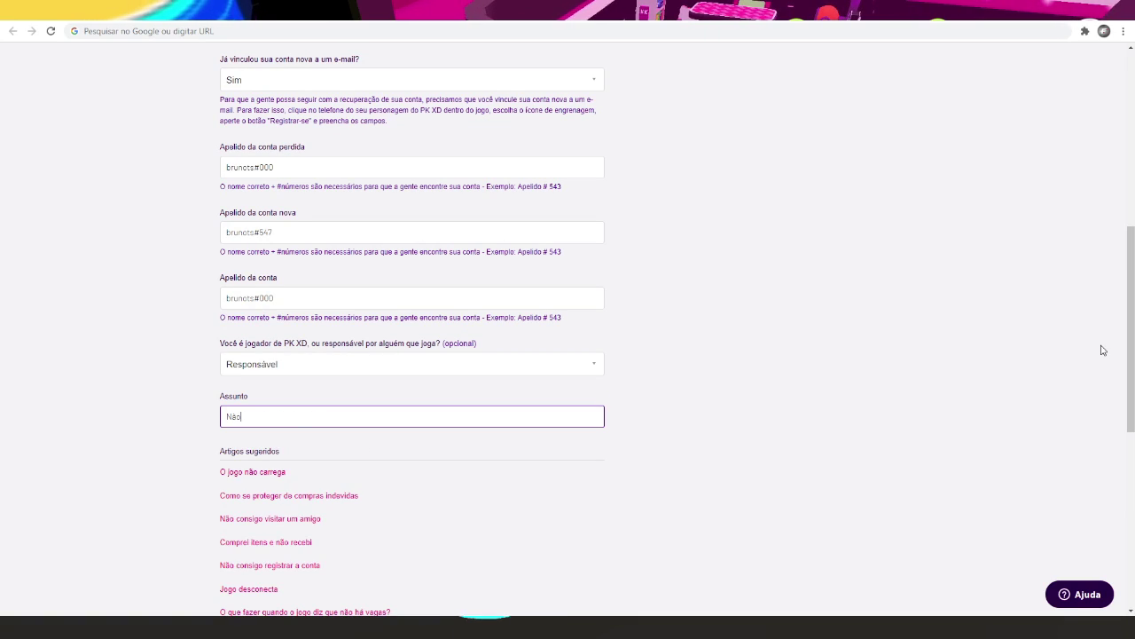
{"action": "type", "text": " consigo acessar a conta do meu filho"}
{"action": "left_click", "coordinate": [874, 464]}
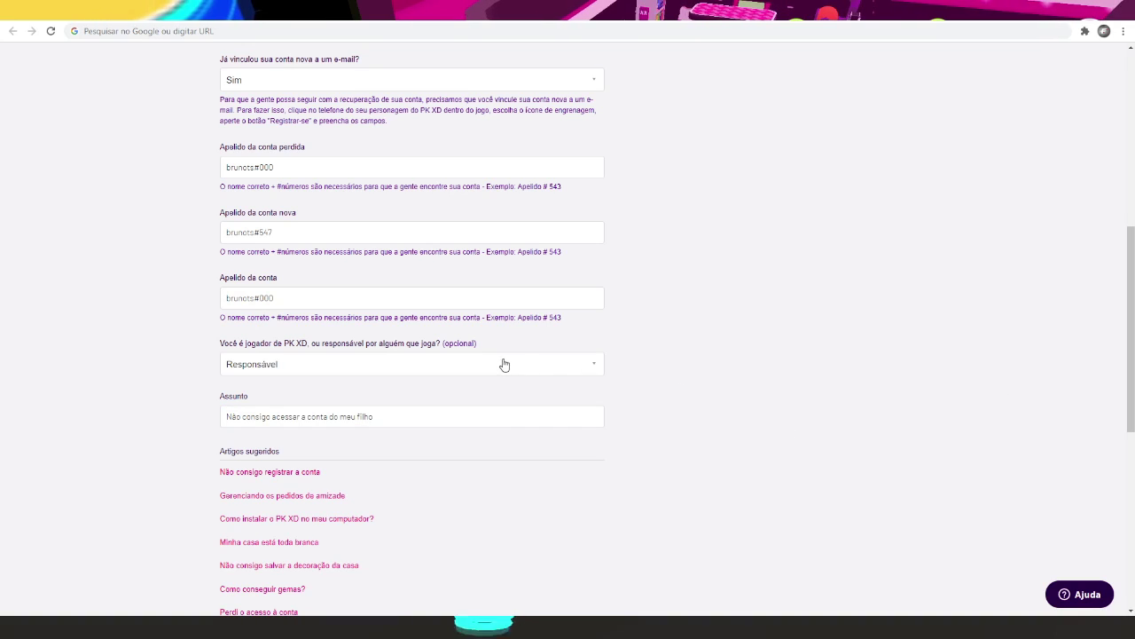
- Fill in the request details with "Perdi minha pois mudei de telefone e esqueci de registrar no meu smartphone antigo, meu filho não tem mais acesso."
{"action": "scroll", "coordinate": [406, 455], "scroll_direction": "down", "scroll_amount": 1}
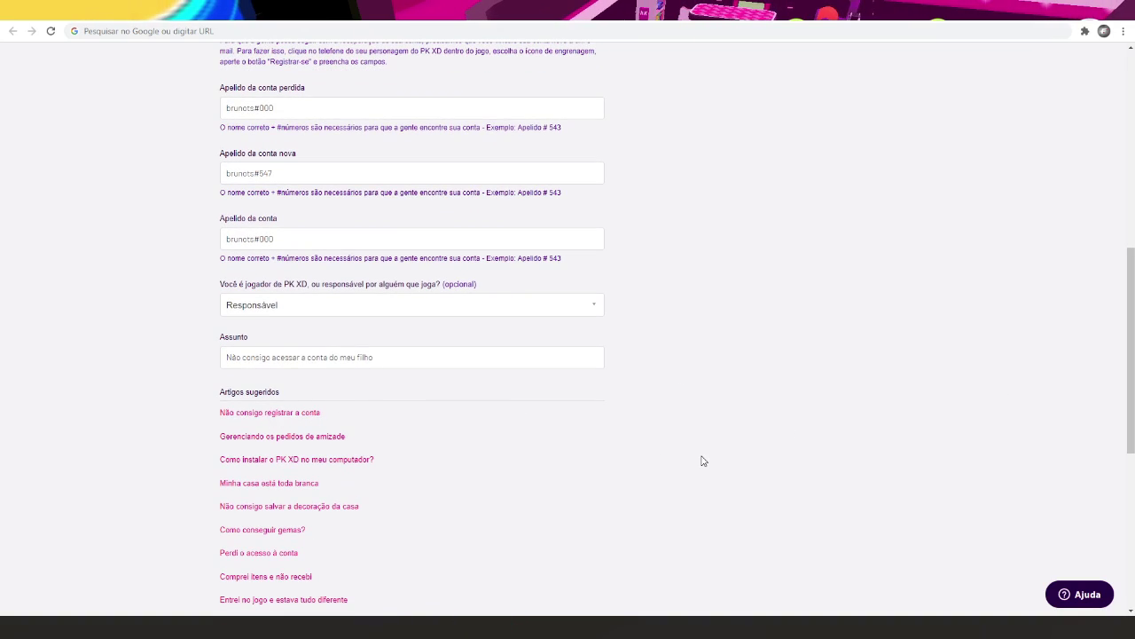
{"action": "scroll", "coordinate": [701, 458], "scroll_direction": "down", "scroll_amount": 2}
{"action": "scroll", "coordinate": [702, 459], "scroll_direction": "down", "scroll_amount": 1}
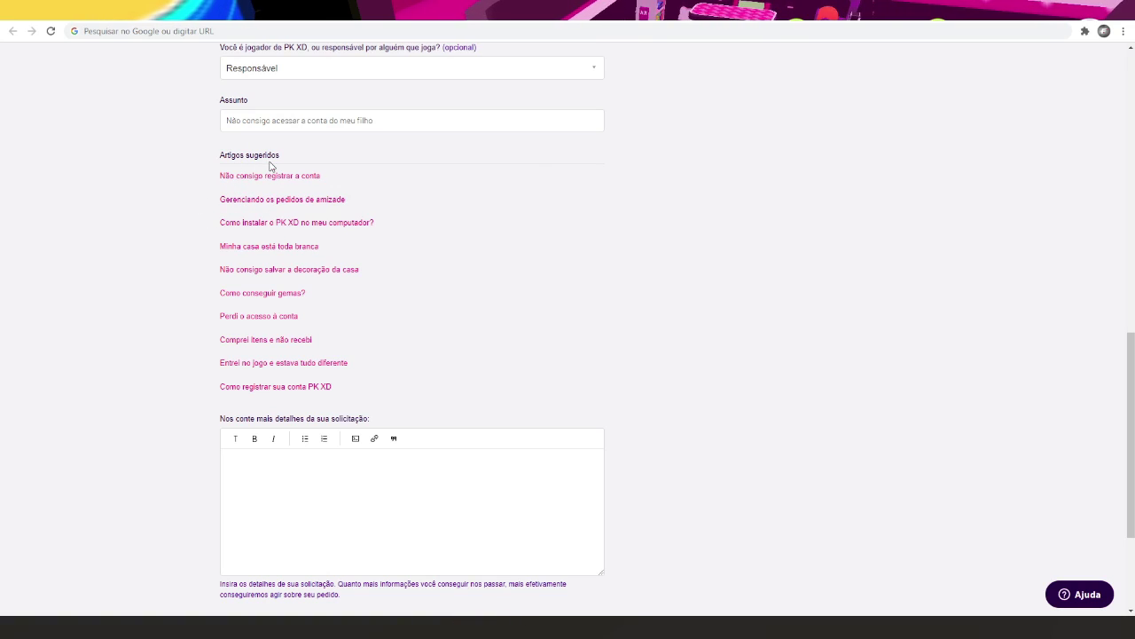
{"action": "scroll", "coordinate": [329, 311], "scroll_direction": "down", "scroll_amount": 1}
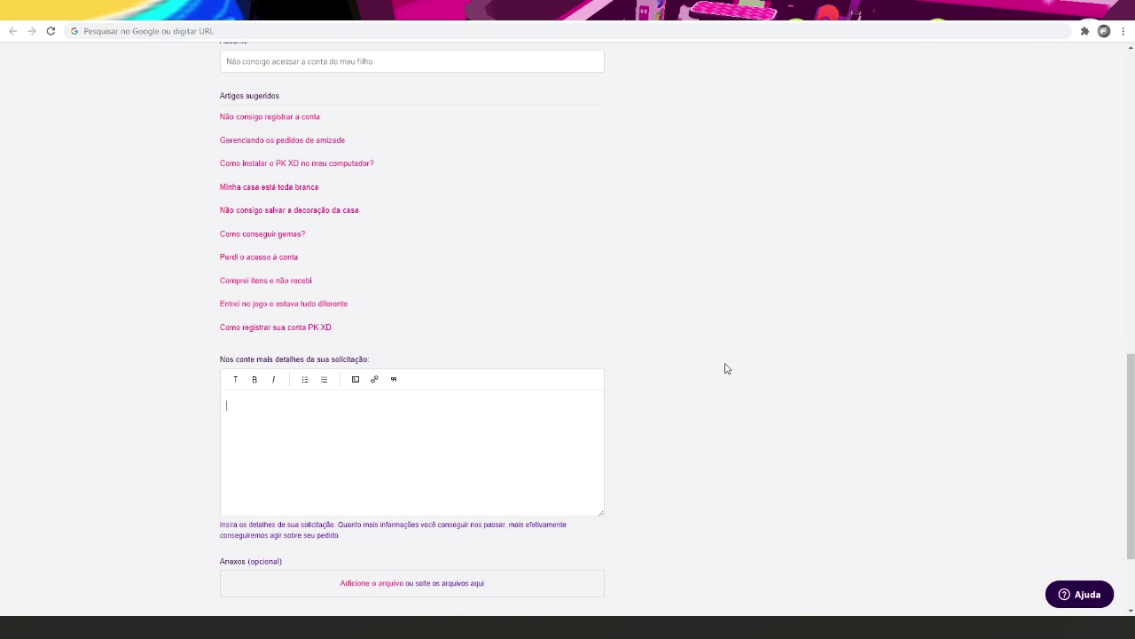
{"action": "type", "text": "Perdi minha "}
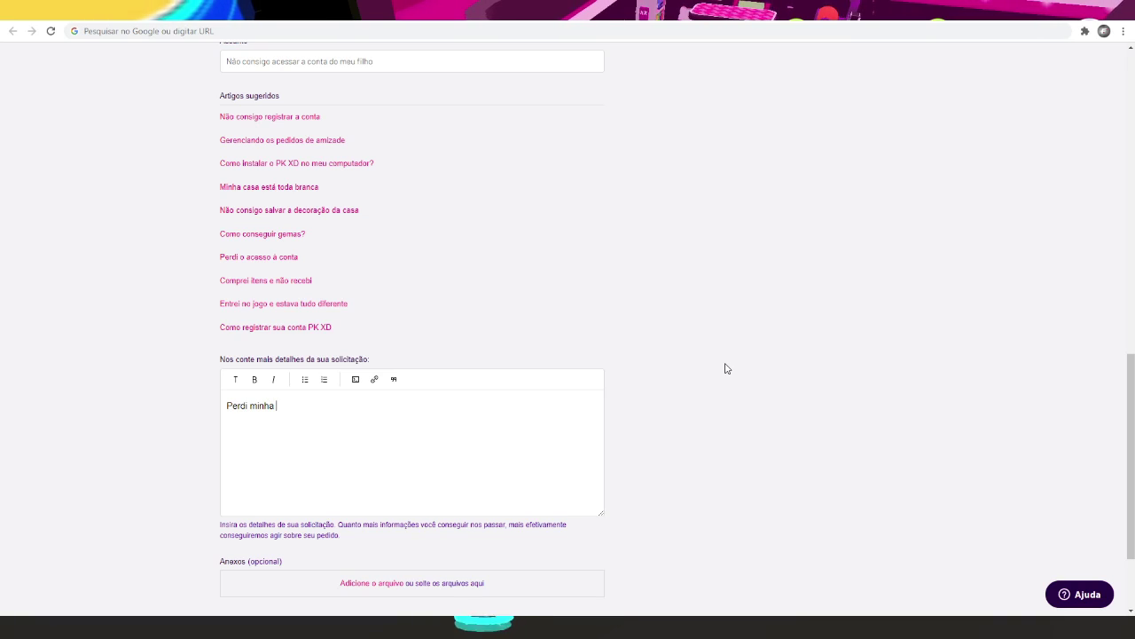
{"action": "type", "text": "pois mudei de tel"}
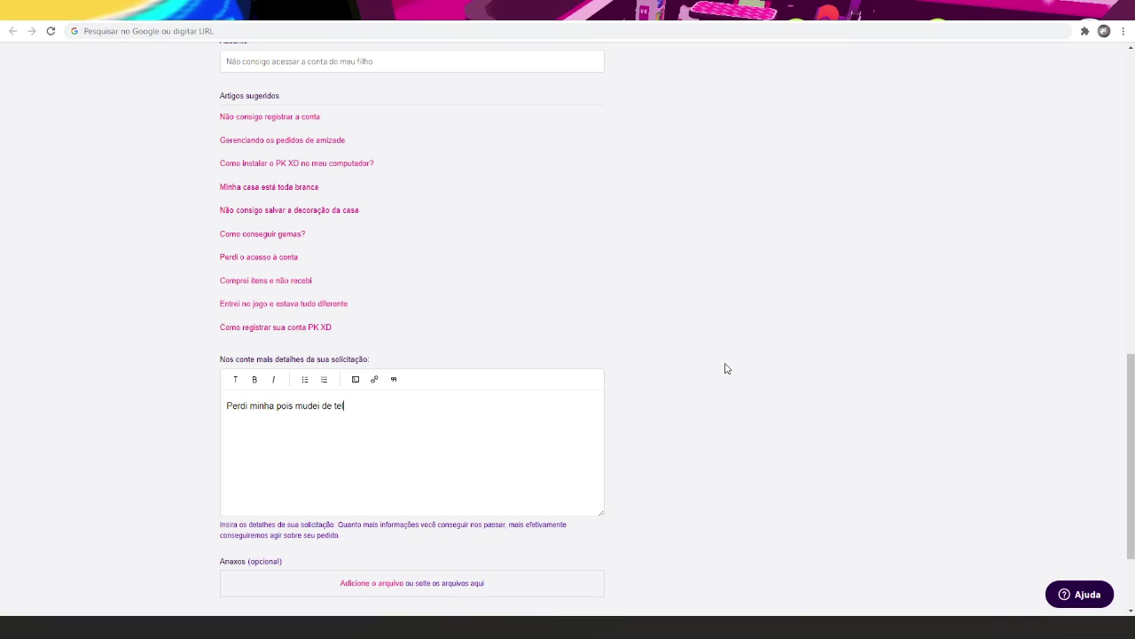
{"action": "type", "text": "efone e esqueci de"}
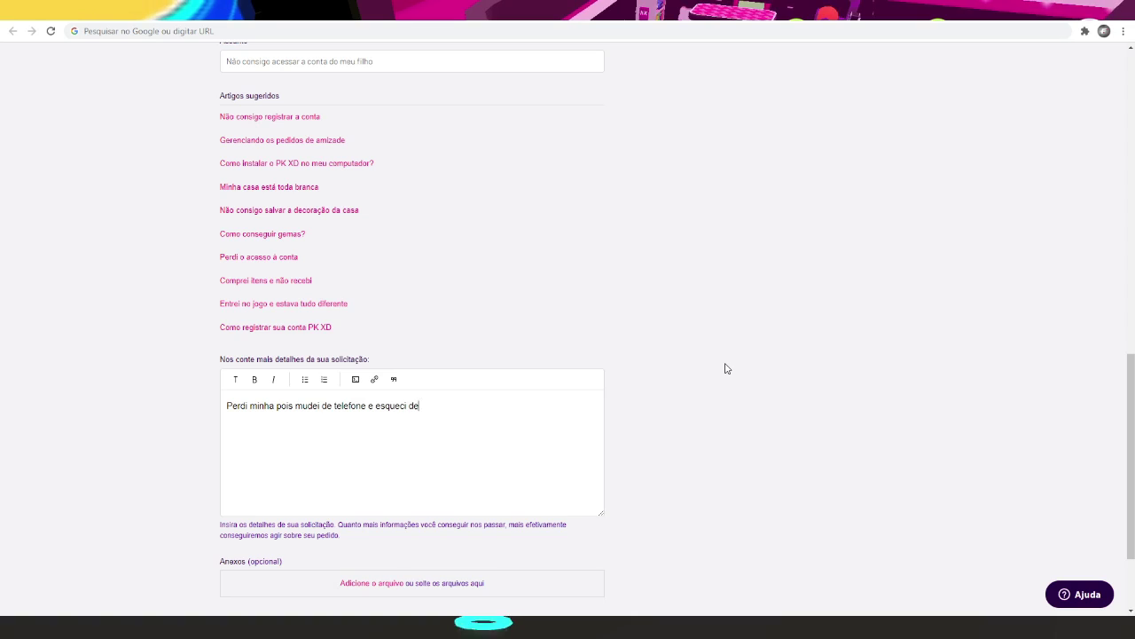
{"action": "type", "text": " registrar no meu "}
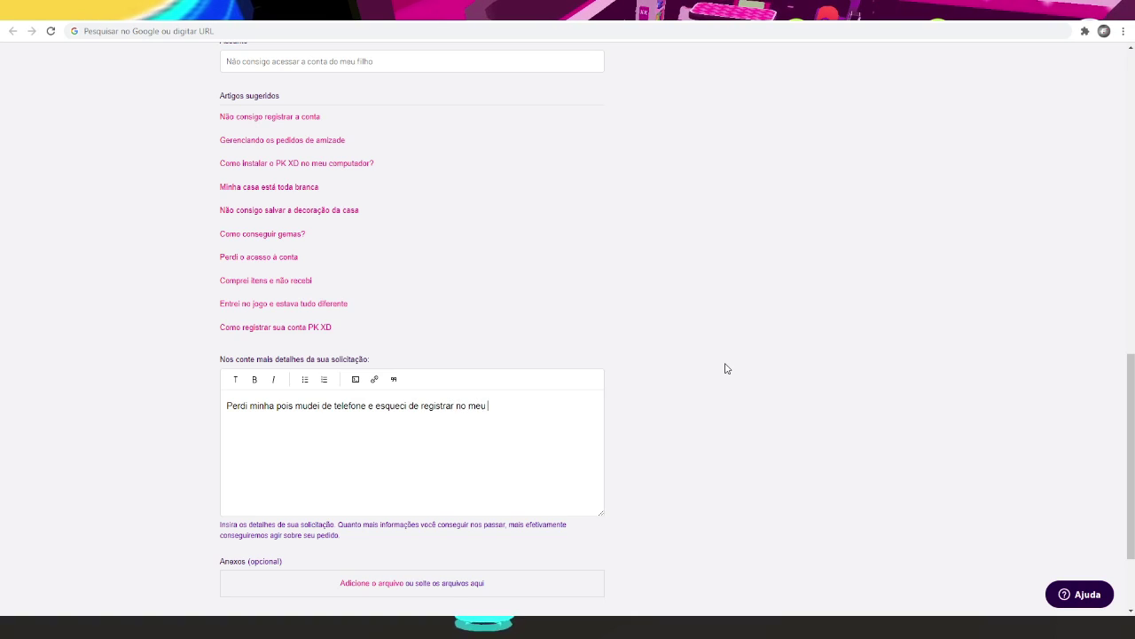
{"action": "type", "text": "smartphone a"}
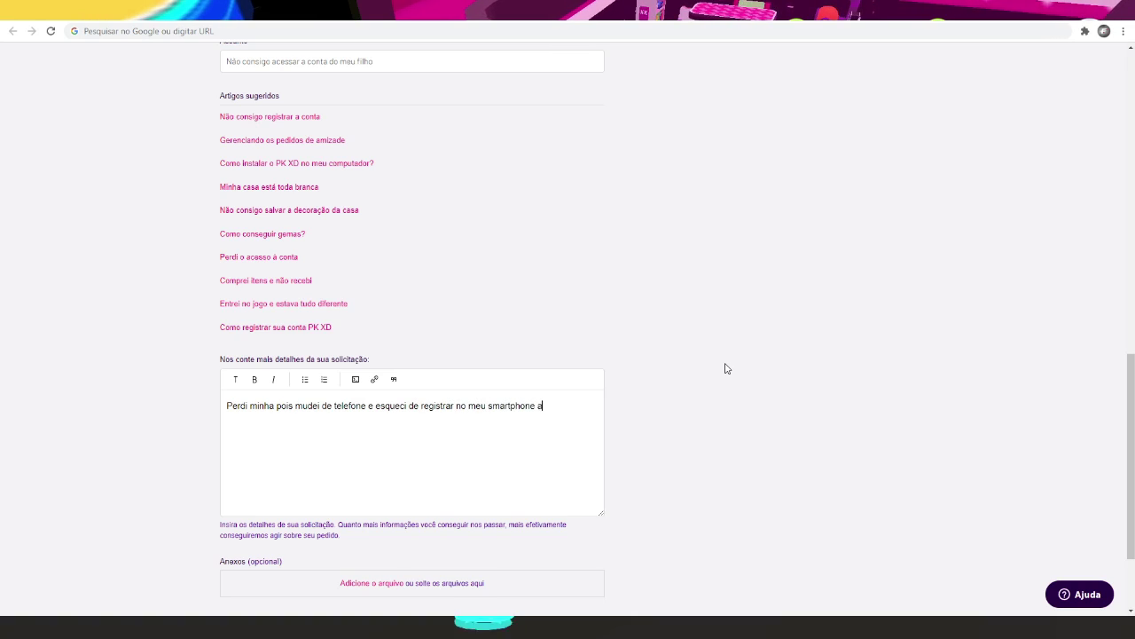
{"action": "type", "text": "ntigo, meu f"}
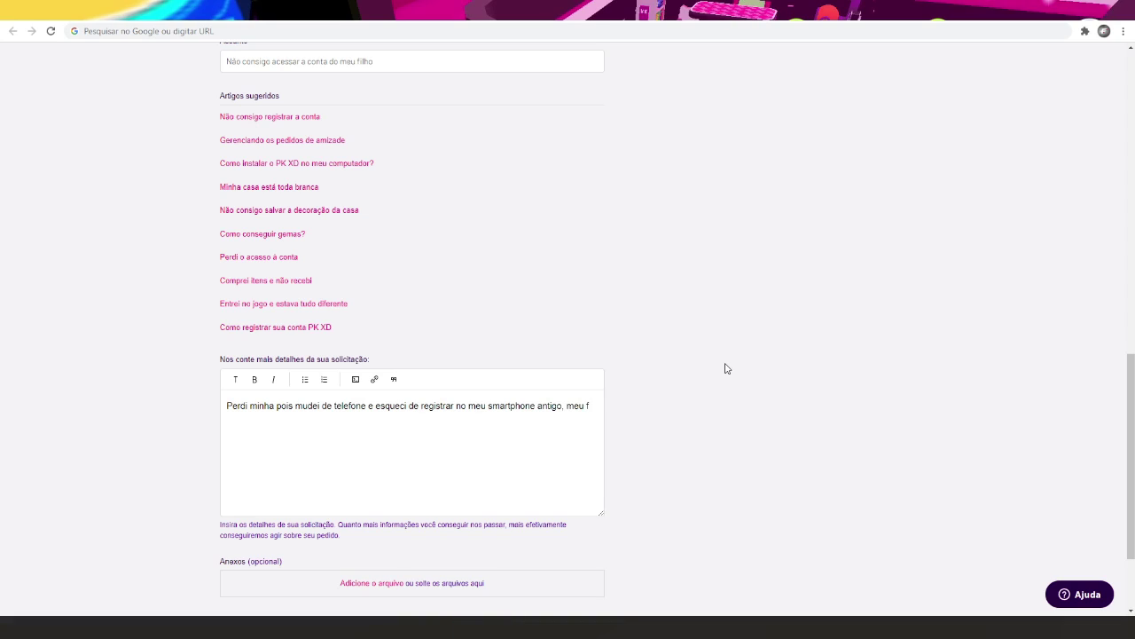
{"action": "type", "text": "ilho não tem mais ac"}
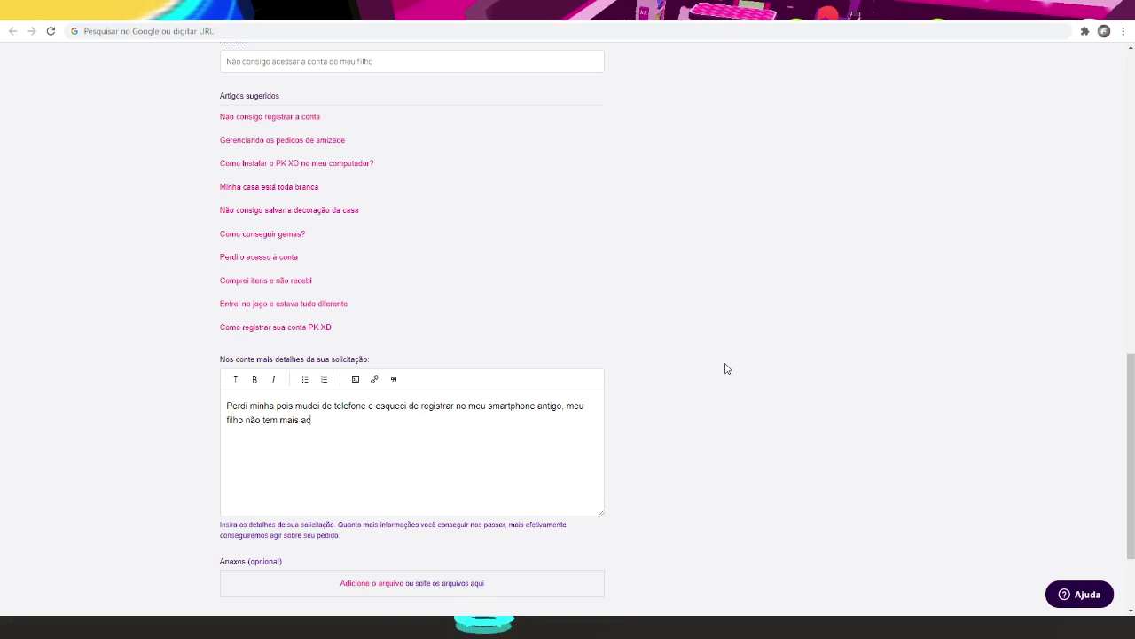
{"action": "type", "text": "esso."}
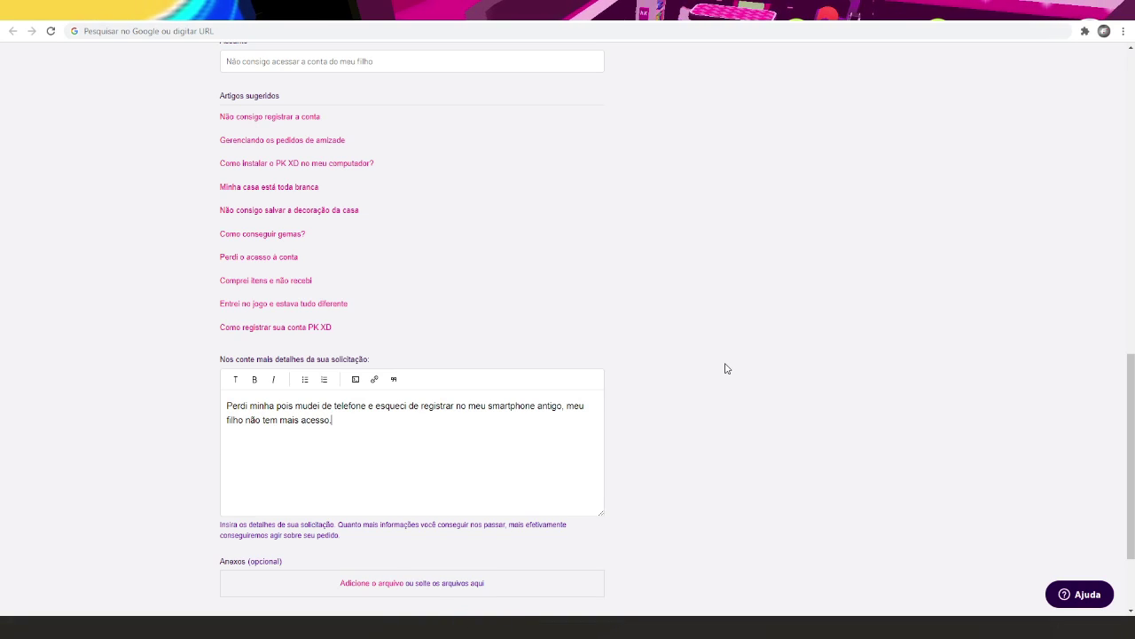
- Clear all the text from the request details field
{"action": "key", "text": "ctrl+a"}
{"action": "key", "text": "BackSpace"}
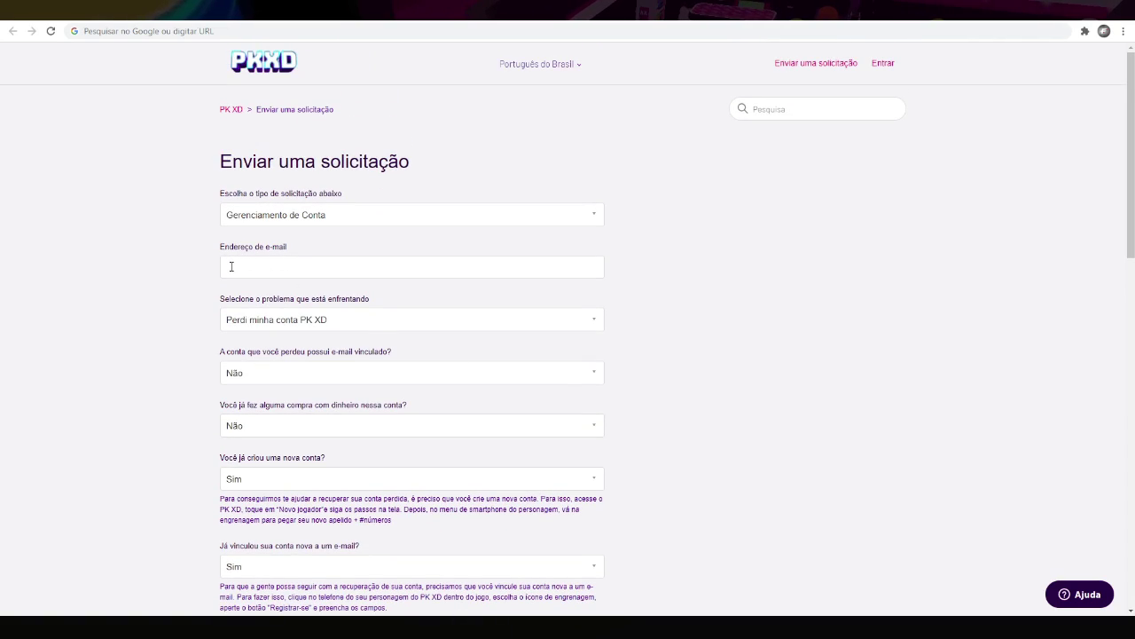
- Go to the empty e-mail address field and review the rest of the request form below it
{"action": "left_click", "coordinate": [232, 266]}
{"action": "scroll", "coordinate": [894, 405], "scroll_direction": "down", "scroll_amount": 15}
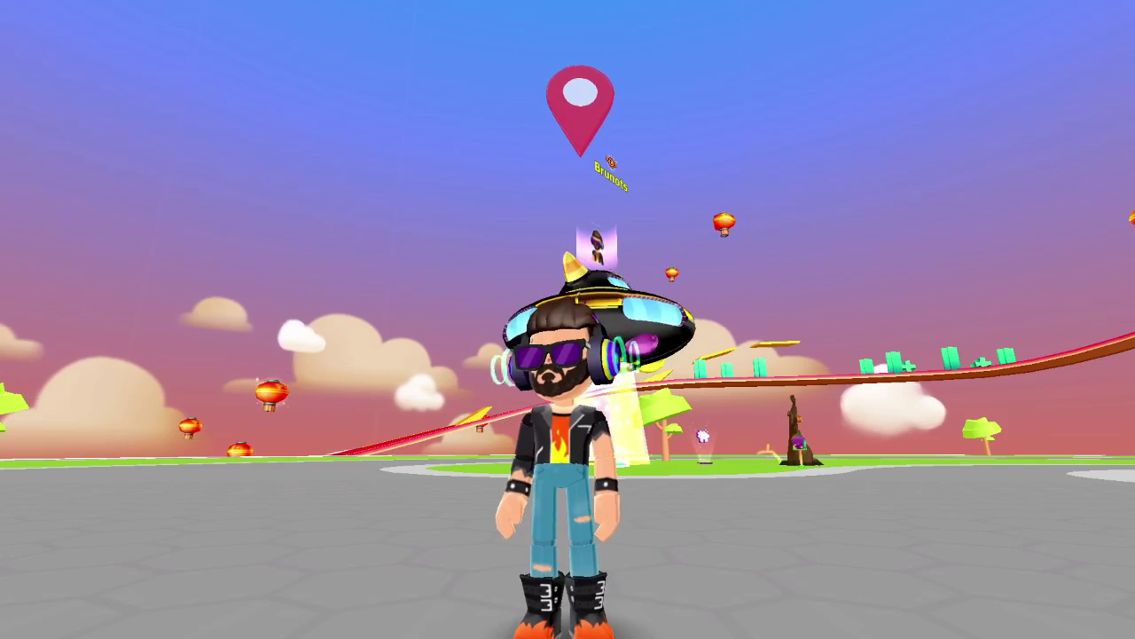
- Switch to the PK XD game, browse the face designs in the avatar editor and return to the game world
{"action": "left_click", "coordinate": [46, 50]}
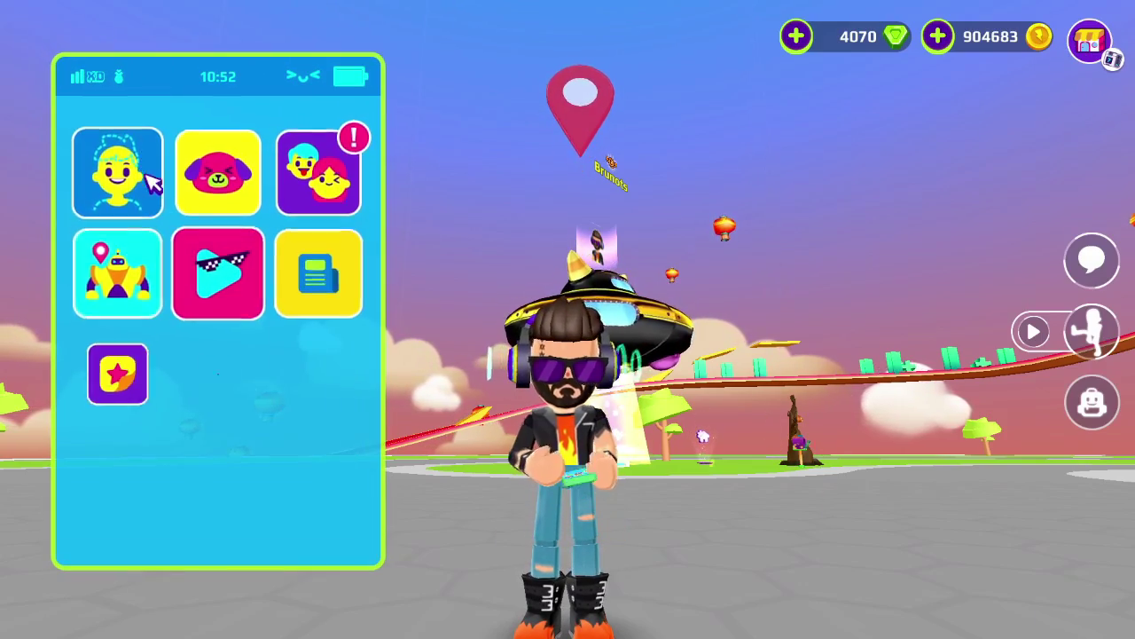
{"action": "left_click", "coordinate": [102, 211]}
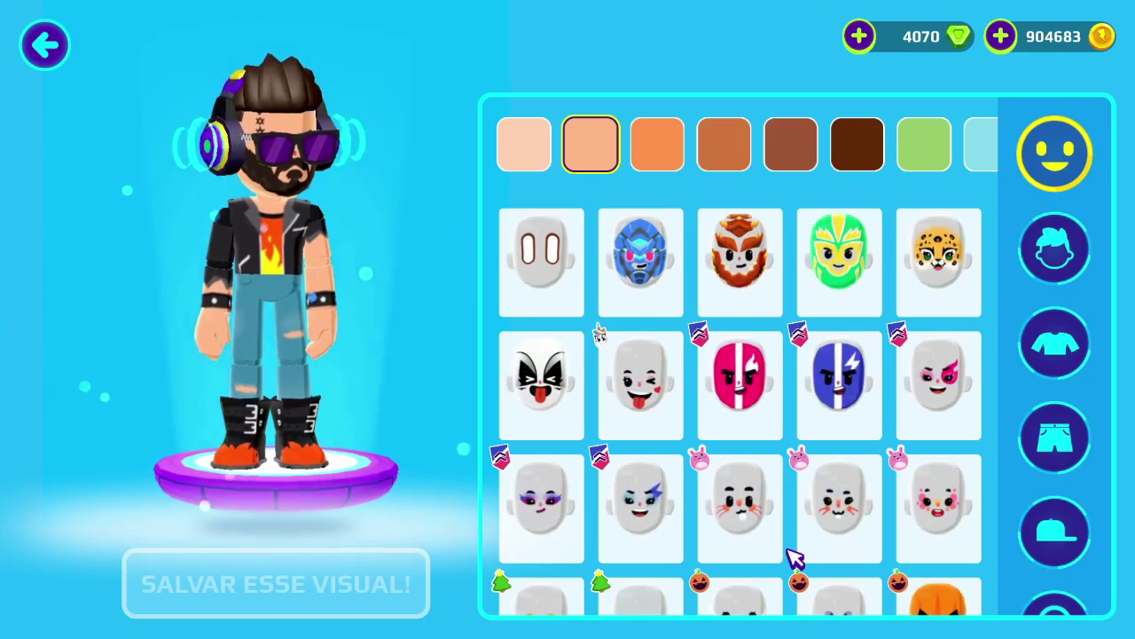
{"action": "left_click_drag", "start_coordinate": [786, 558], "coordinate": [852, 9]}
{"action": "left_click_drag", "start_coordinate": [792, 568], "coordinate": [895, 10]}
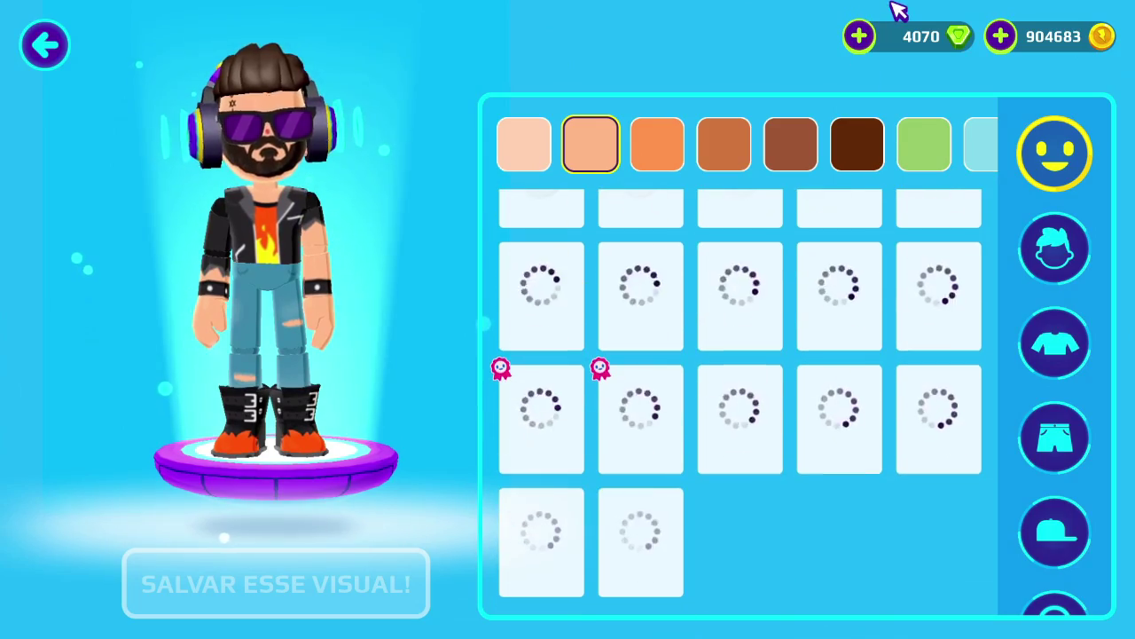
{"action": "left_click", "coordinate": [65, 46]}
{"action": "left_click", "coordinate": [843, 292]}
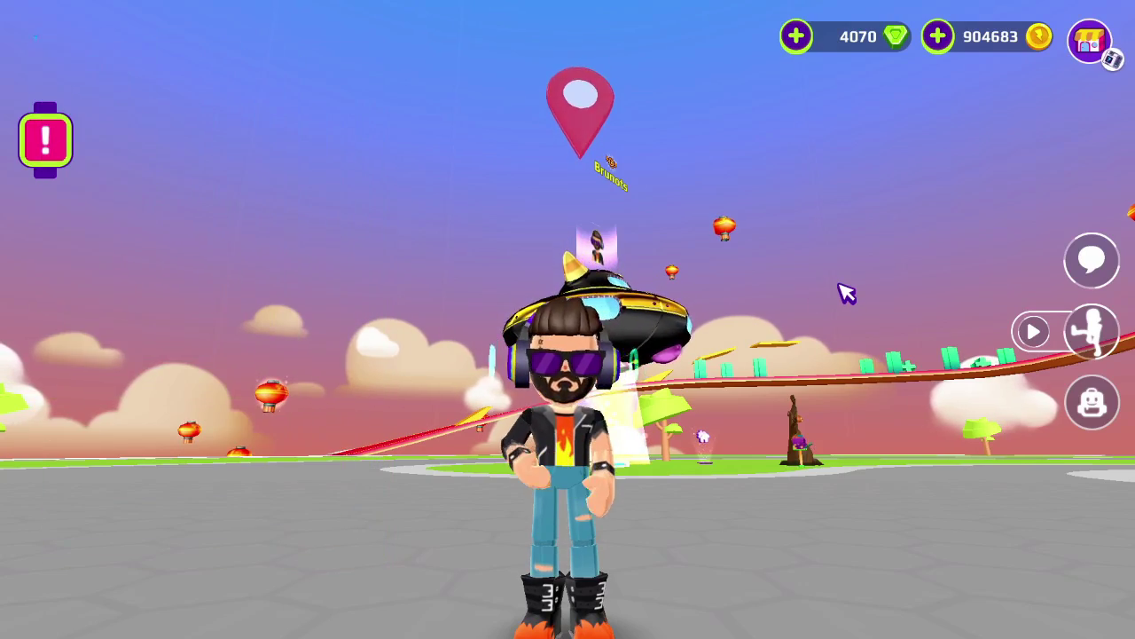